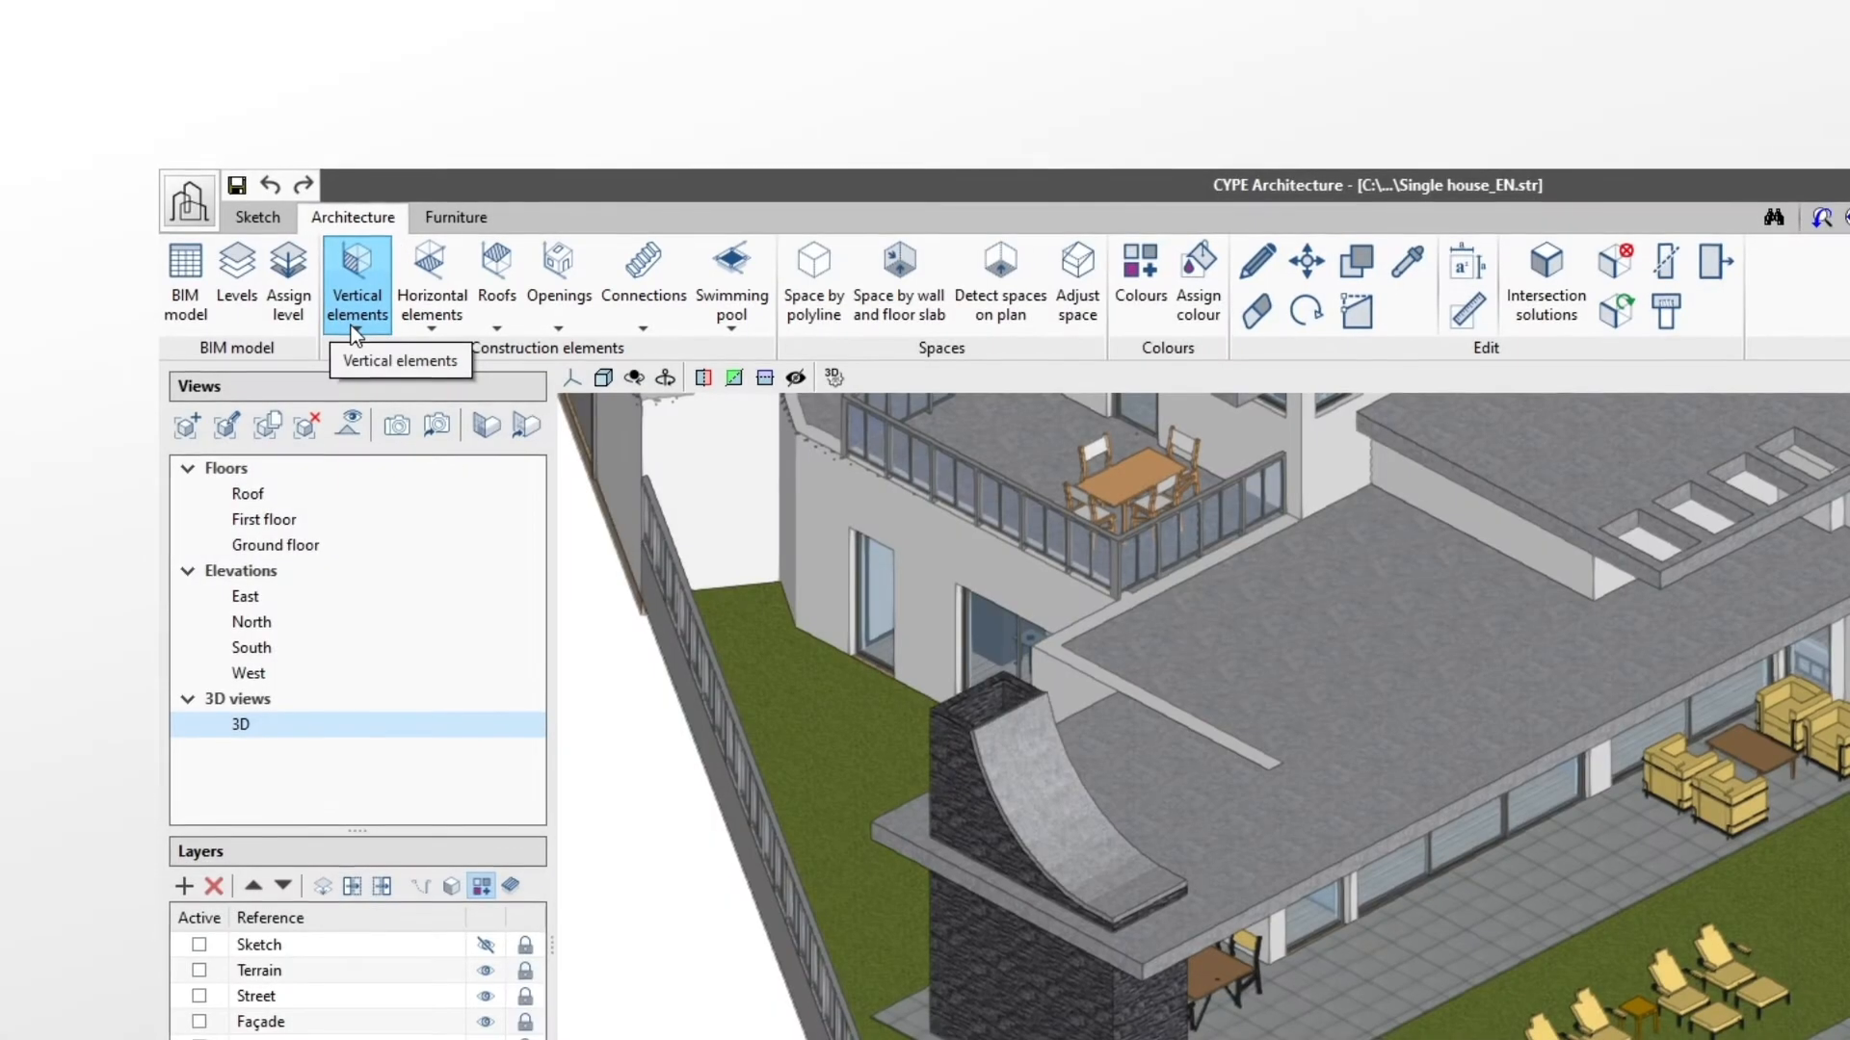
# - Start a curtain wall and assign its level to Ground floor
pyautogui.click(351, 325)
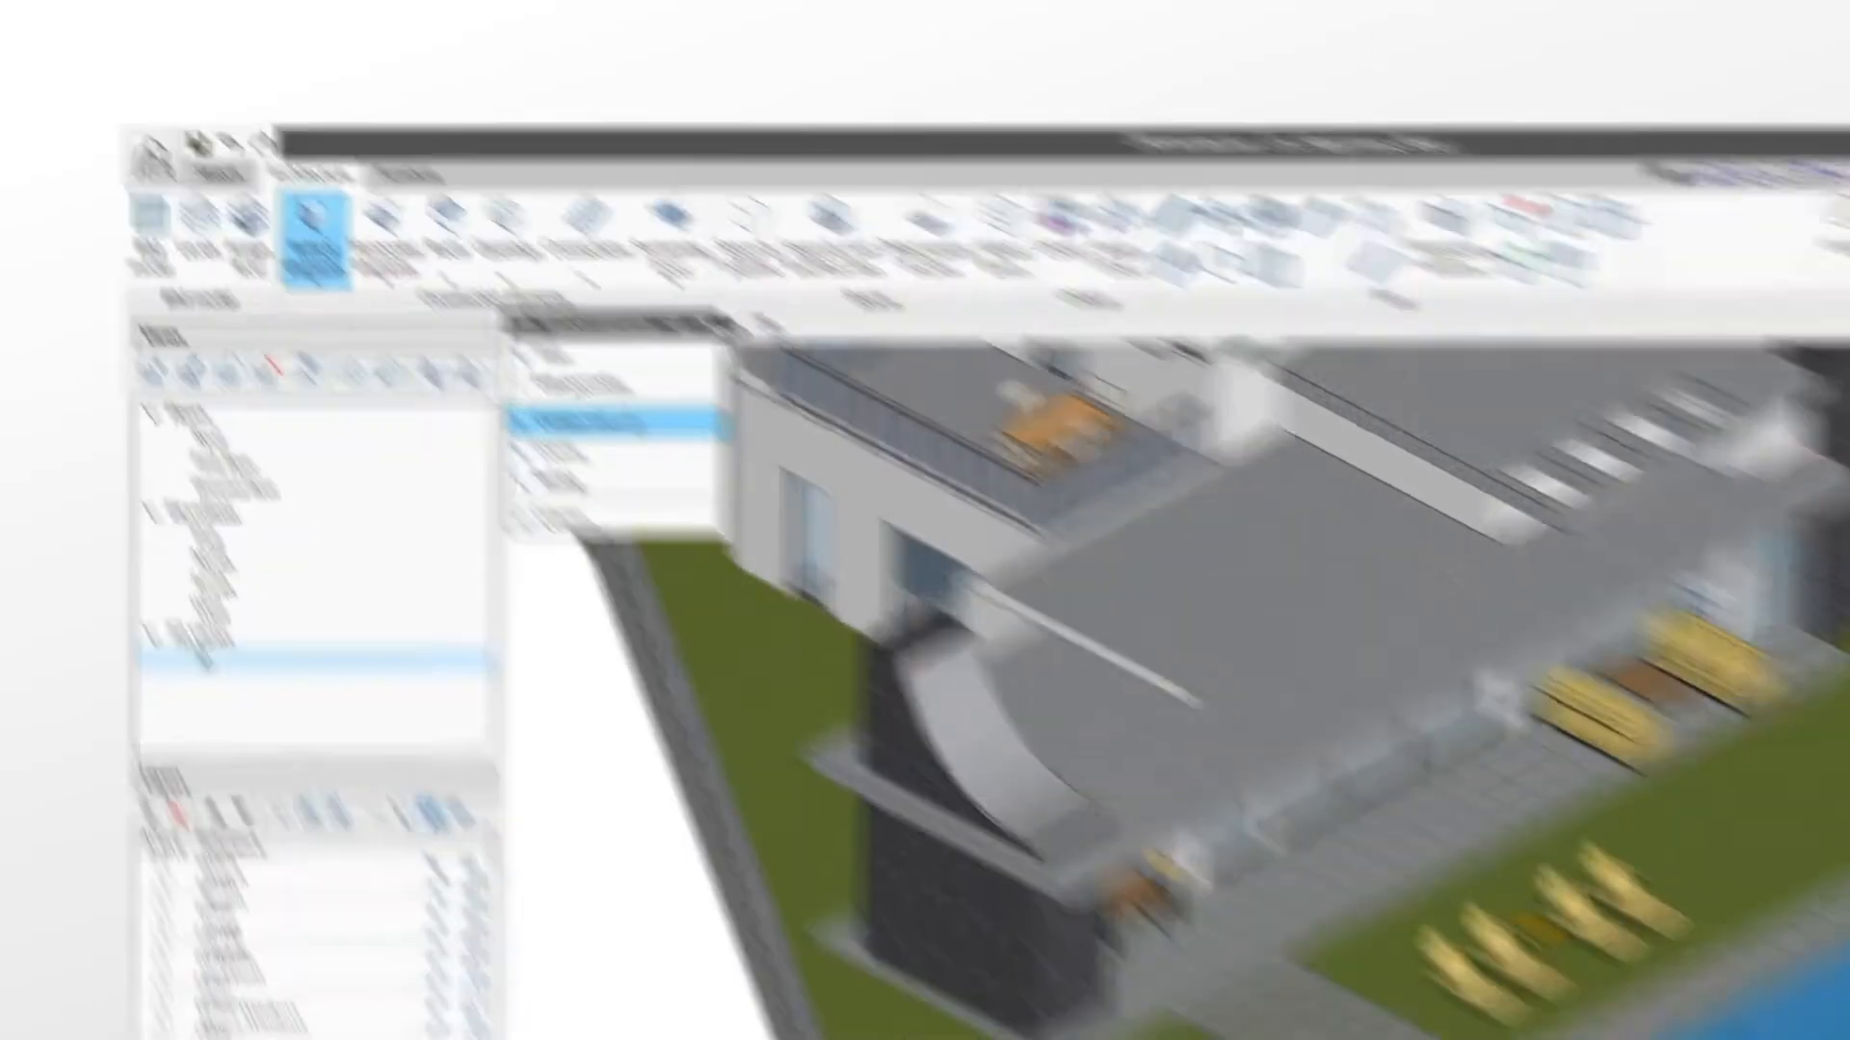
pyautogui.click(685, 470)
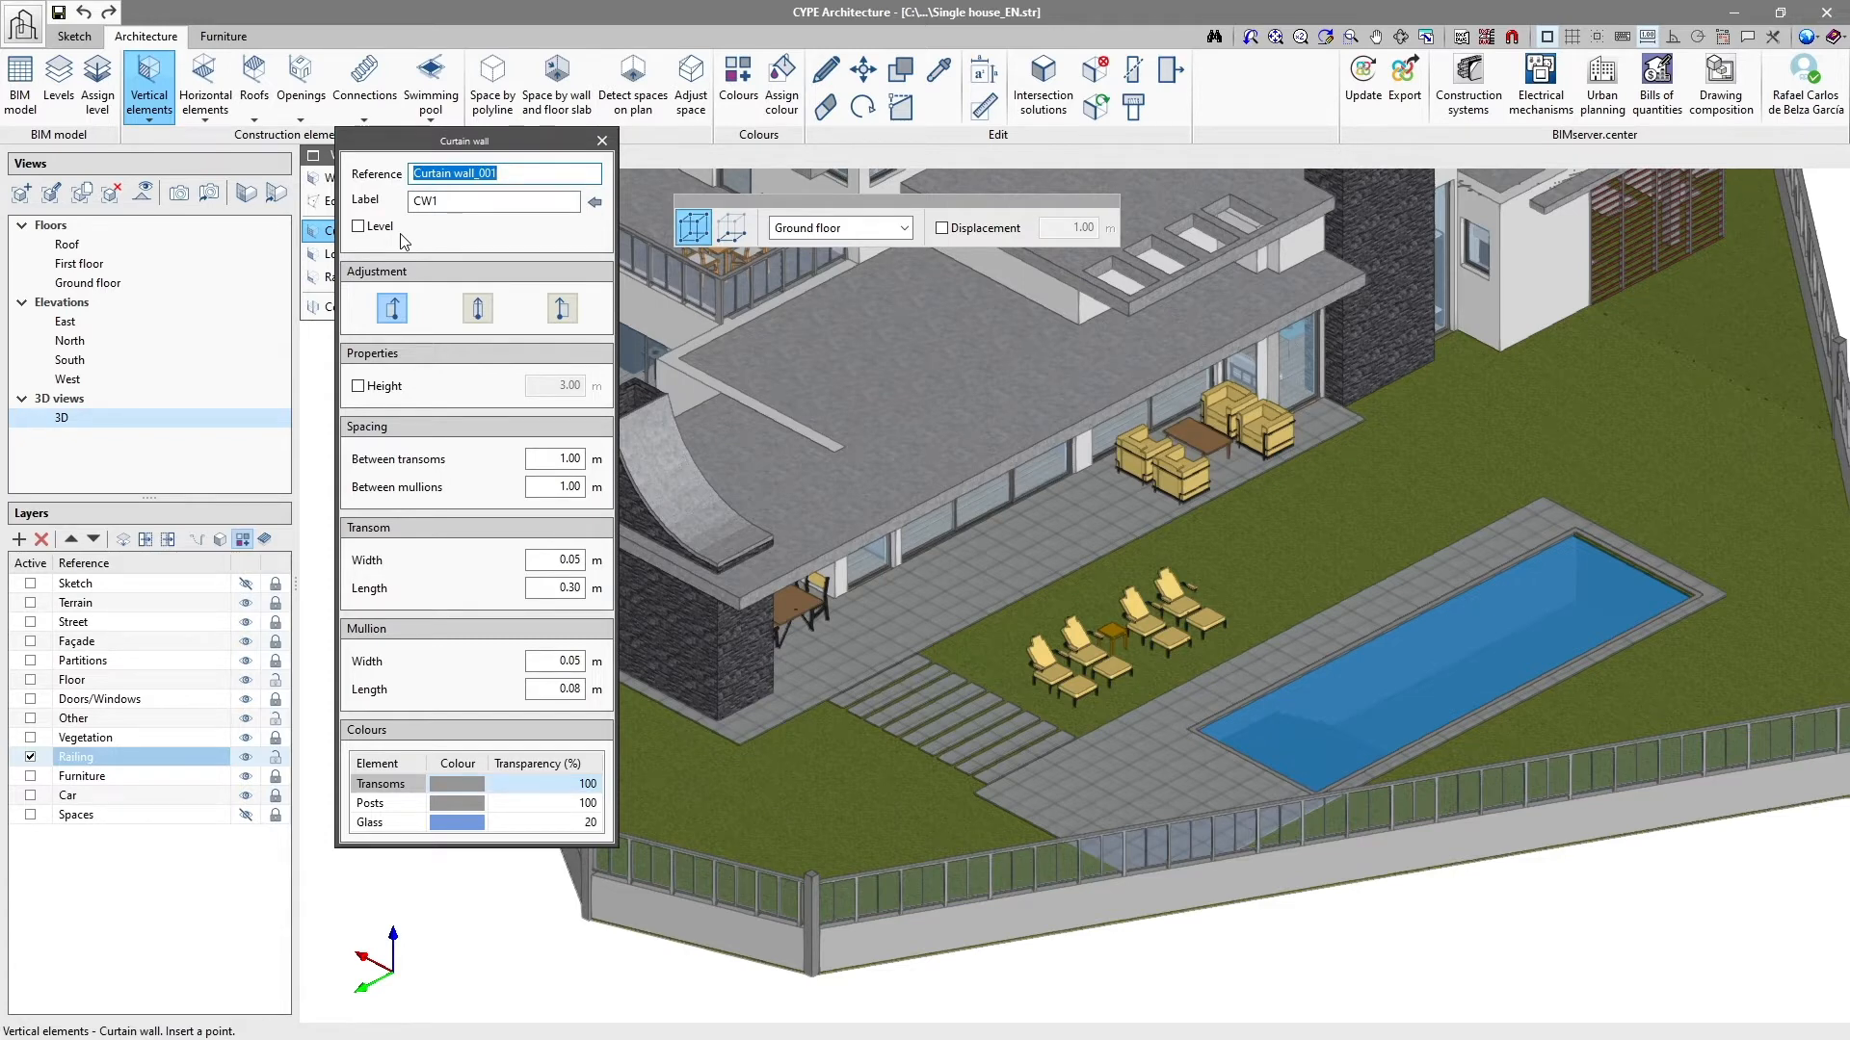
pyautogui.click(418, 171)
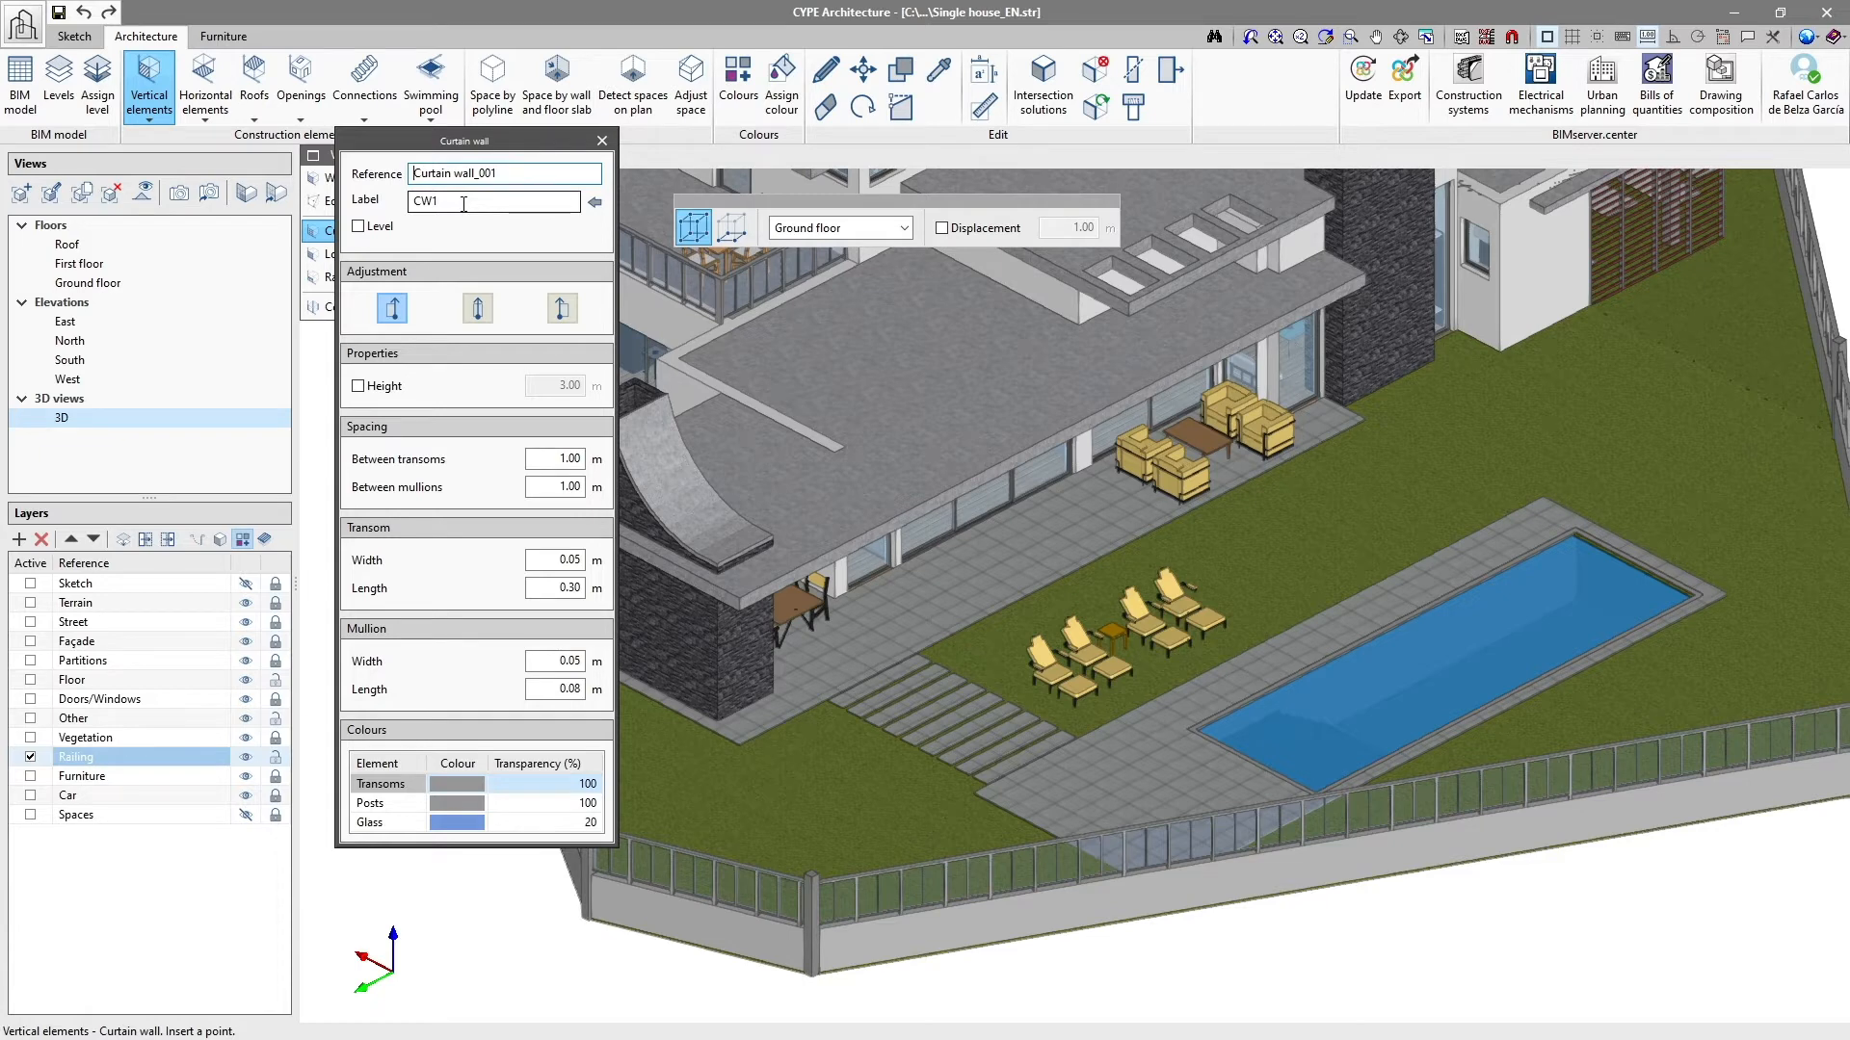
pyautogui.moveTo(463, 205); pyautogui.dragTo(399, 202)
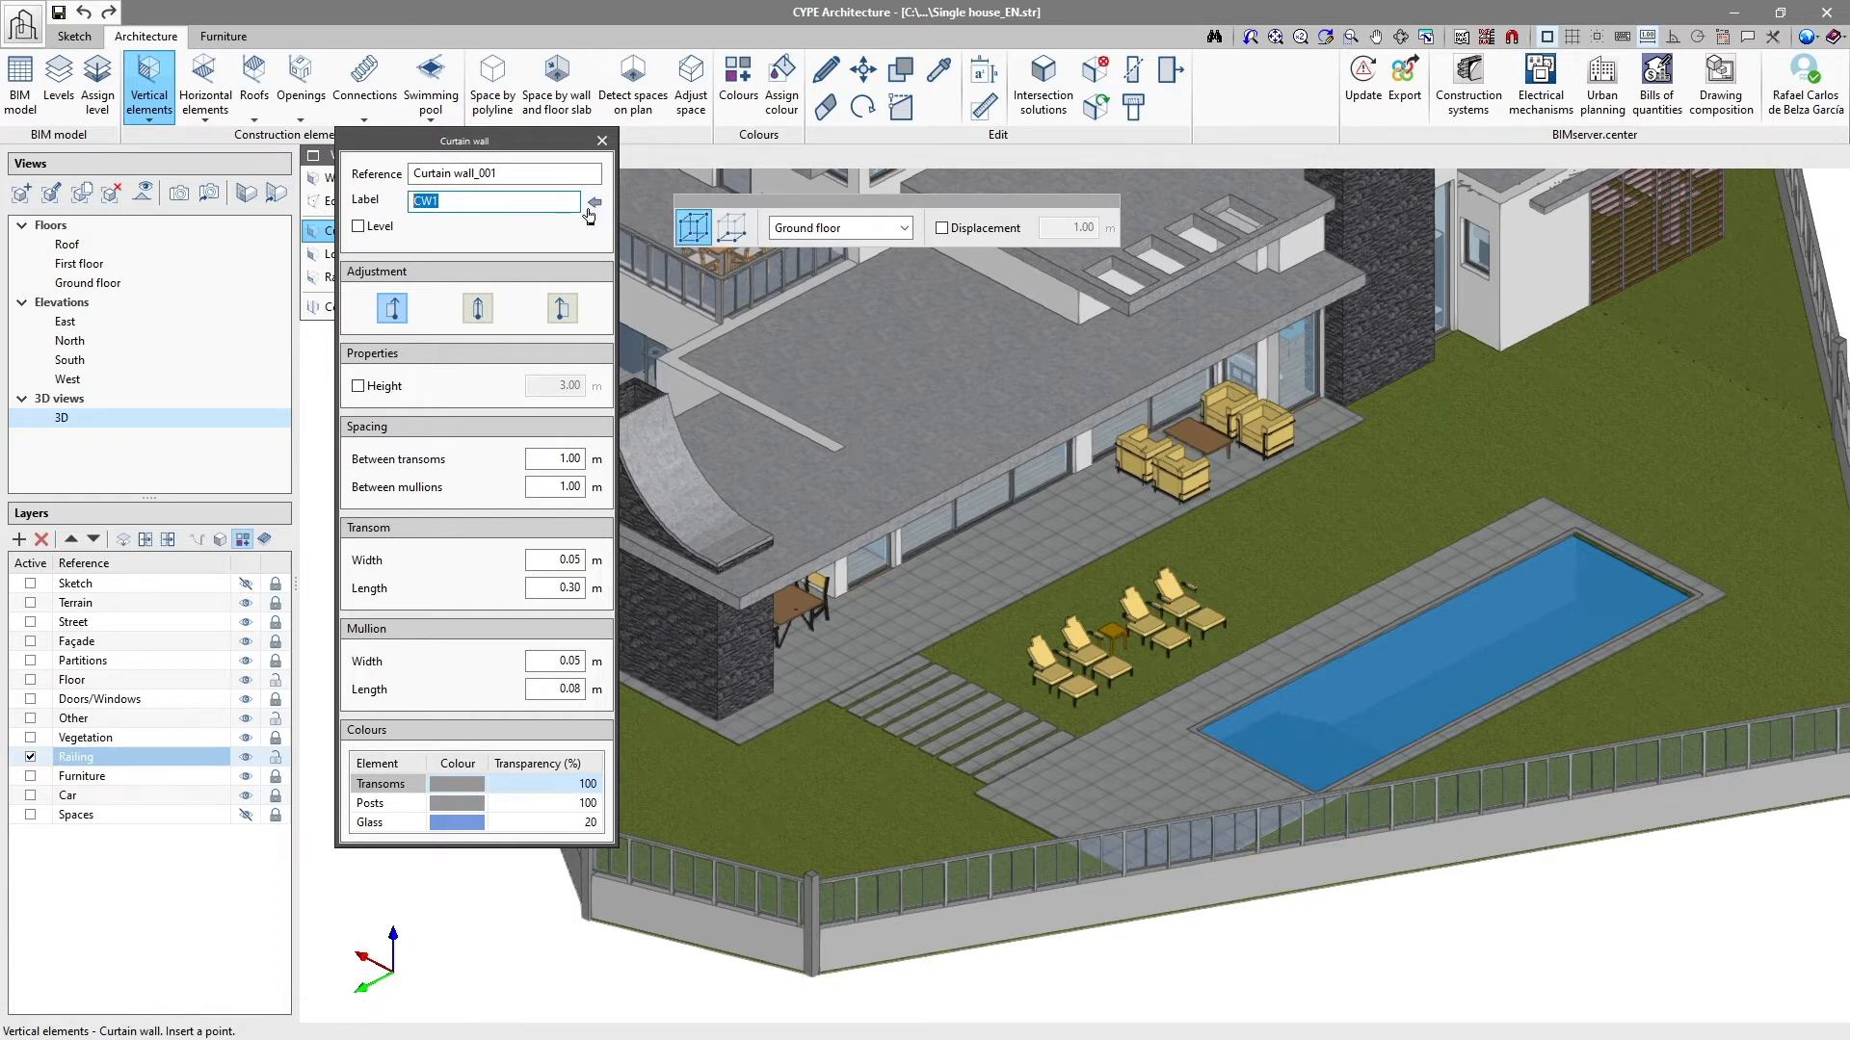
pyautogui.click(359, 227)
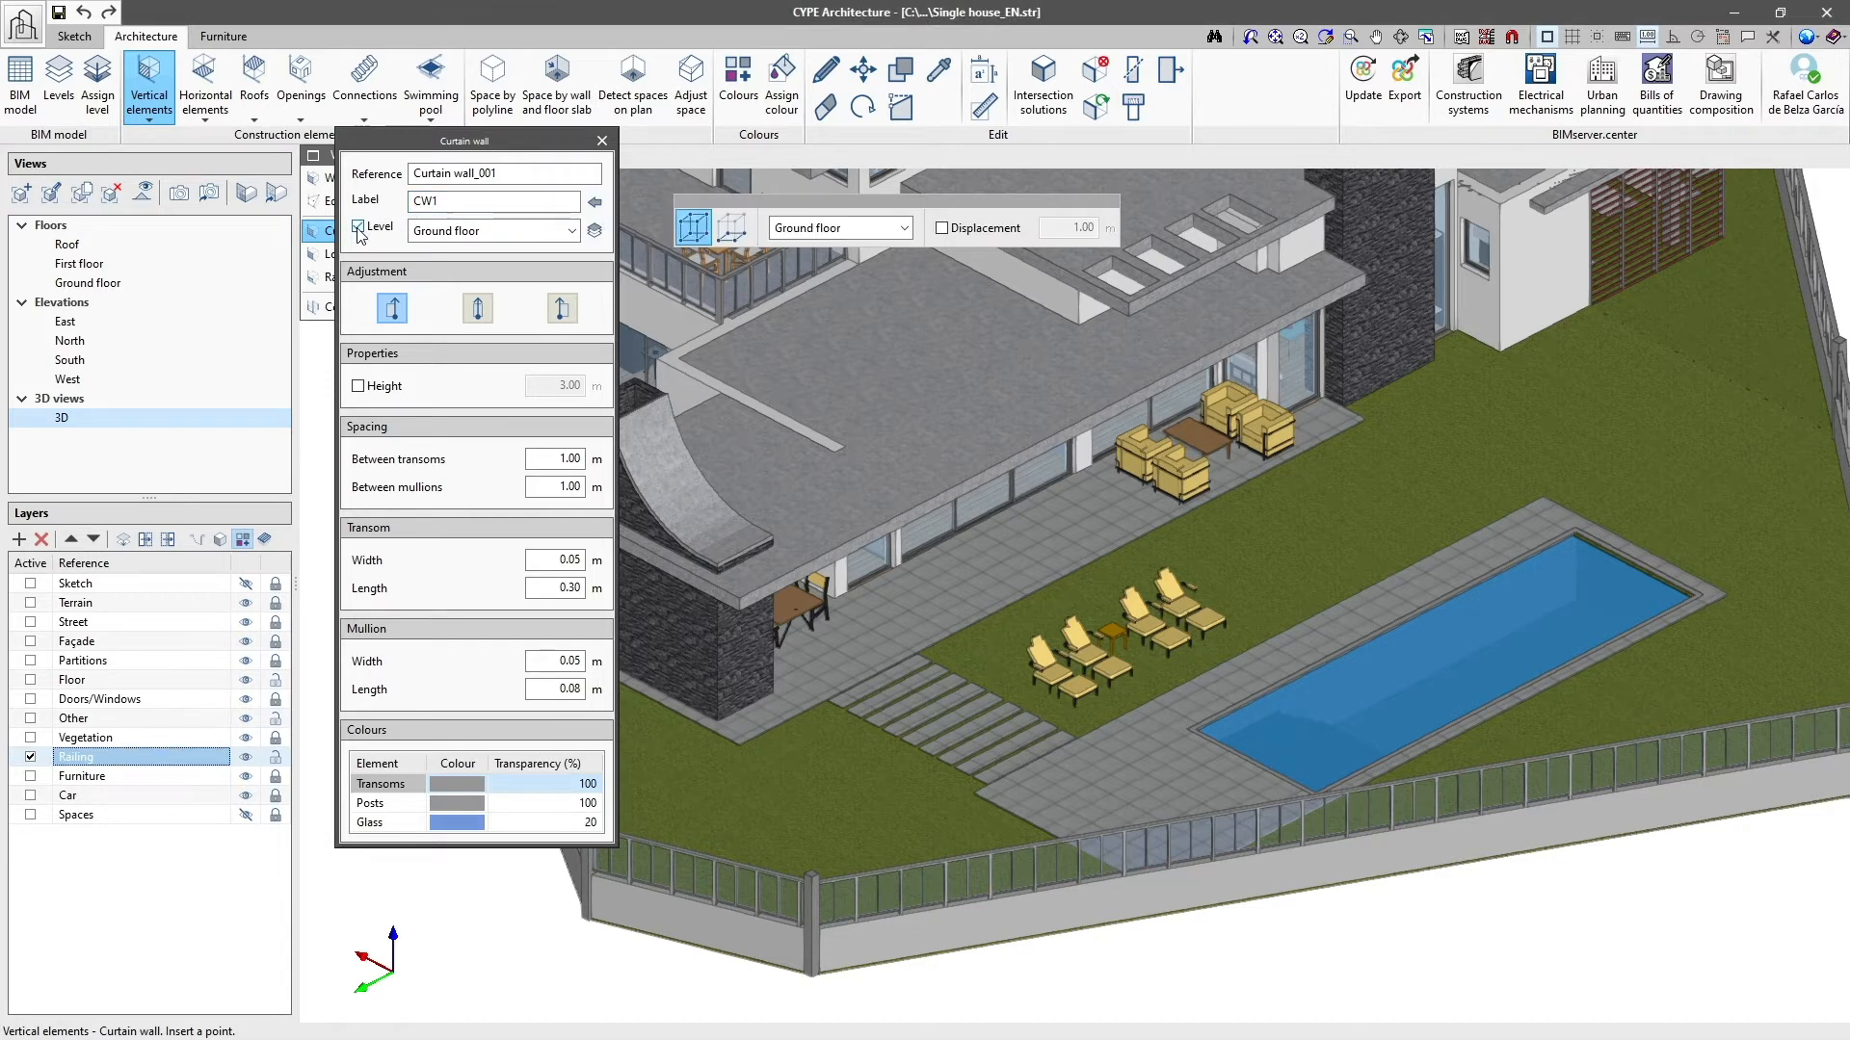
pyautogui.click(484, 234)
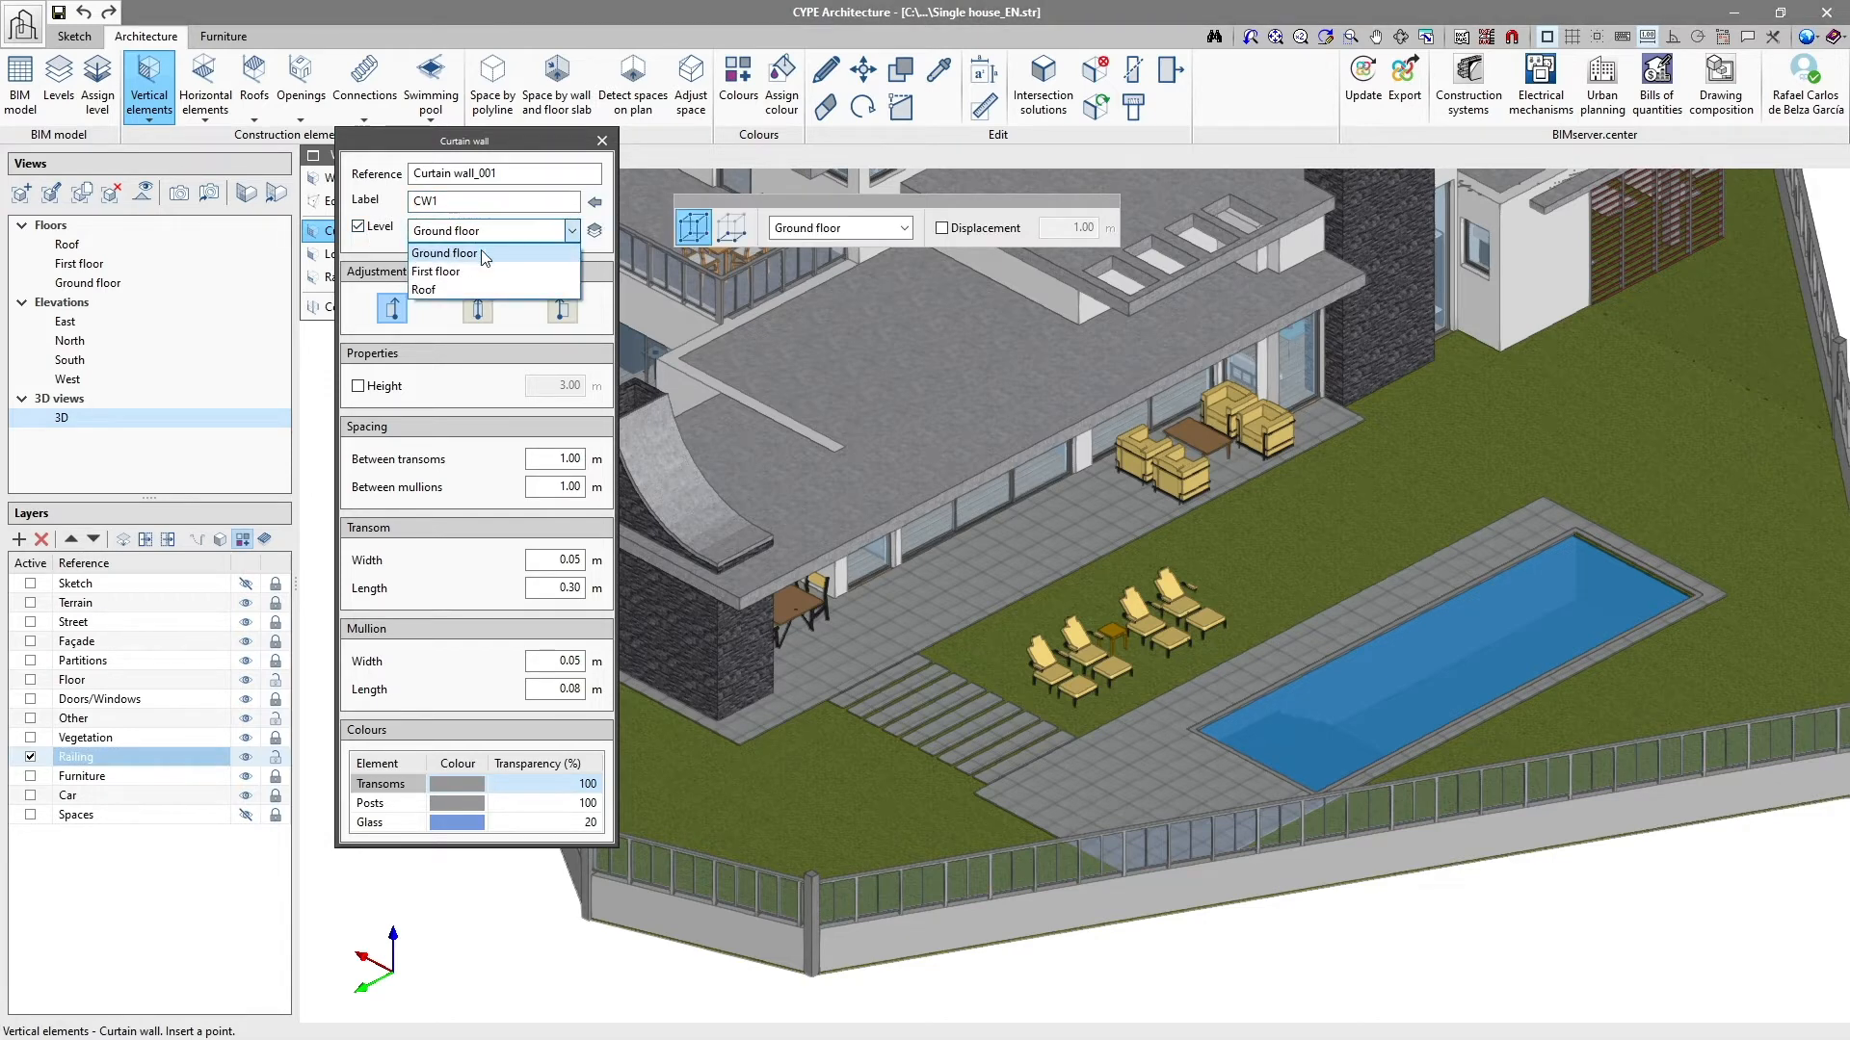
pyautogui.click(481, 252)
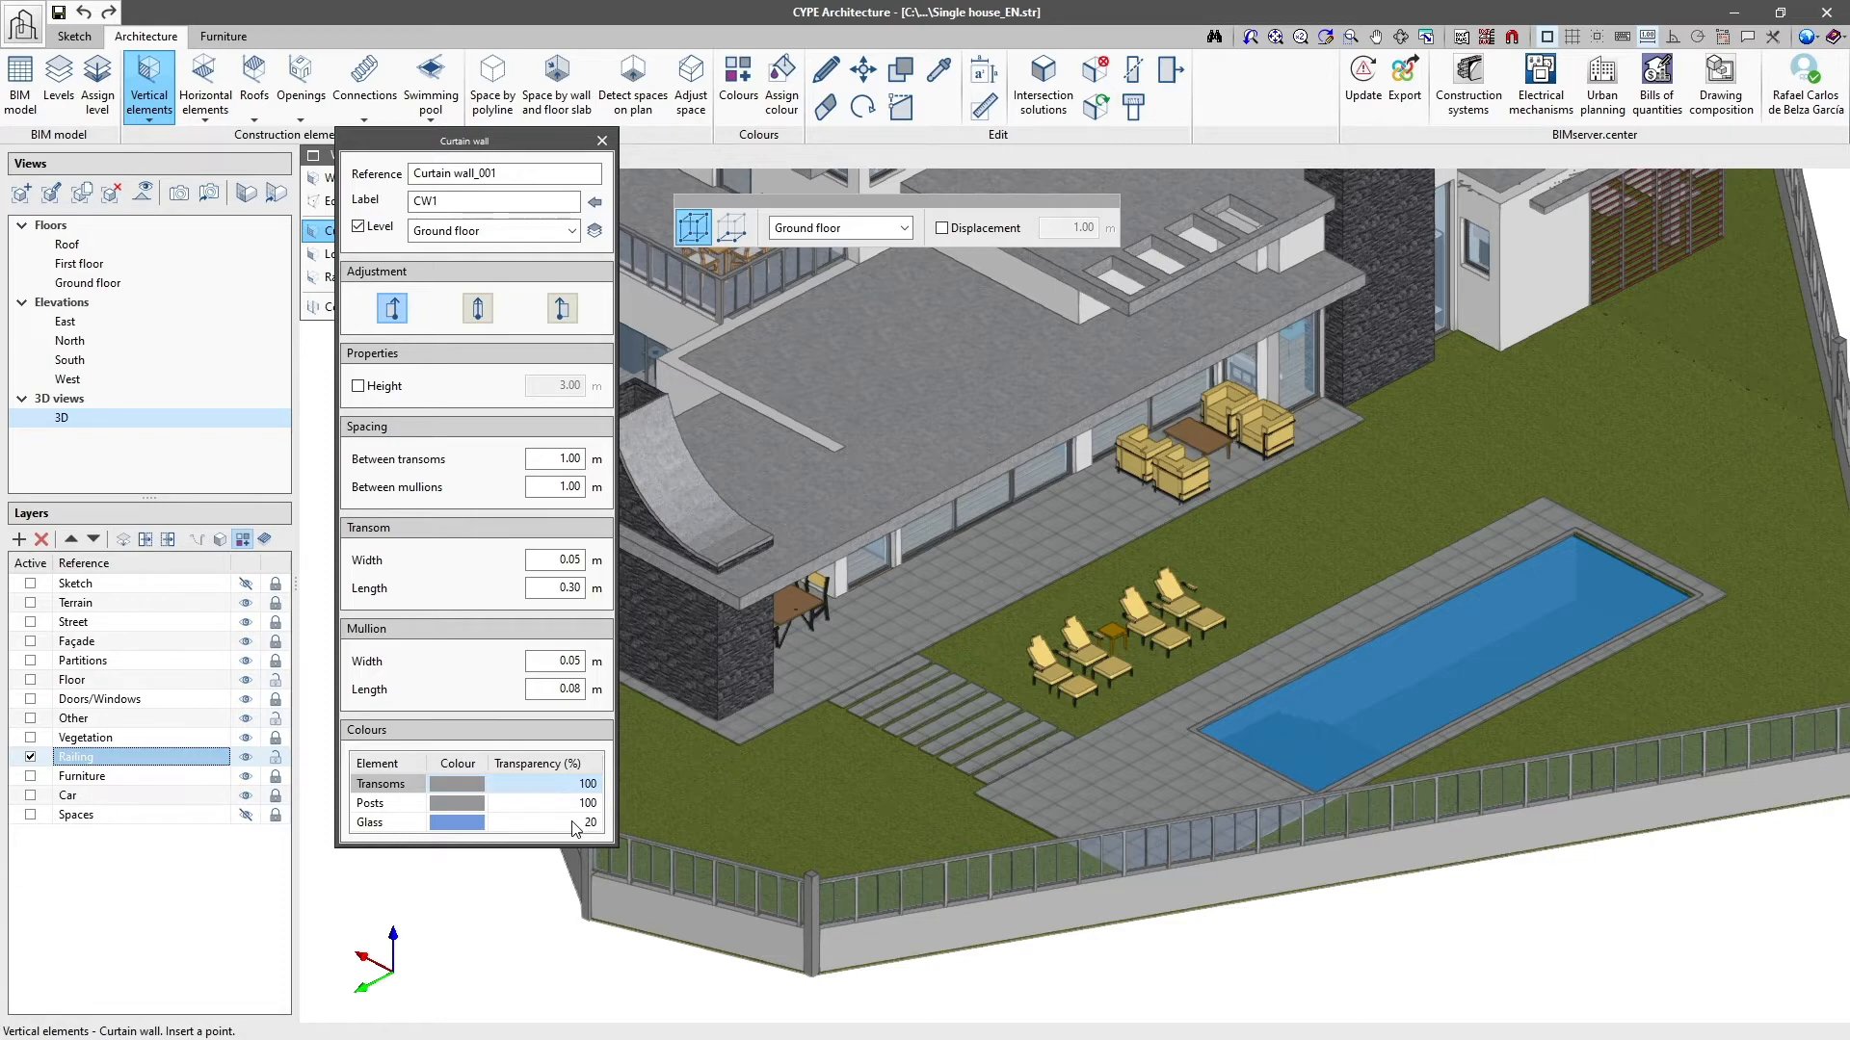
# - Lay out the curtain wall's base along the terrace's lawn-side edge, from beside the stepping slabs to the far stone wall
pyautogui.scroll(4, 896, 648)
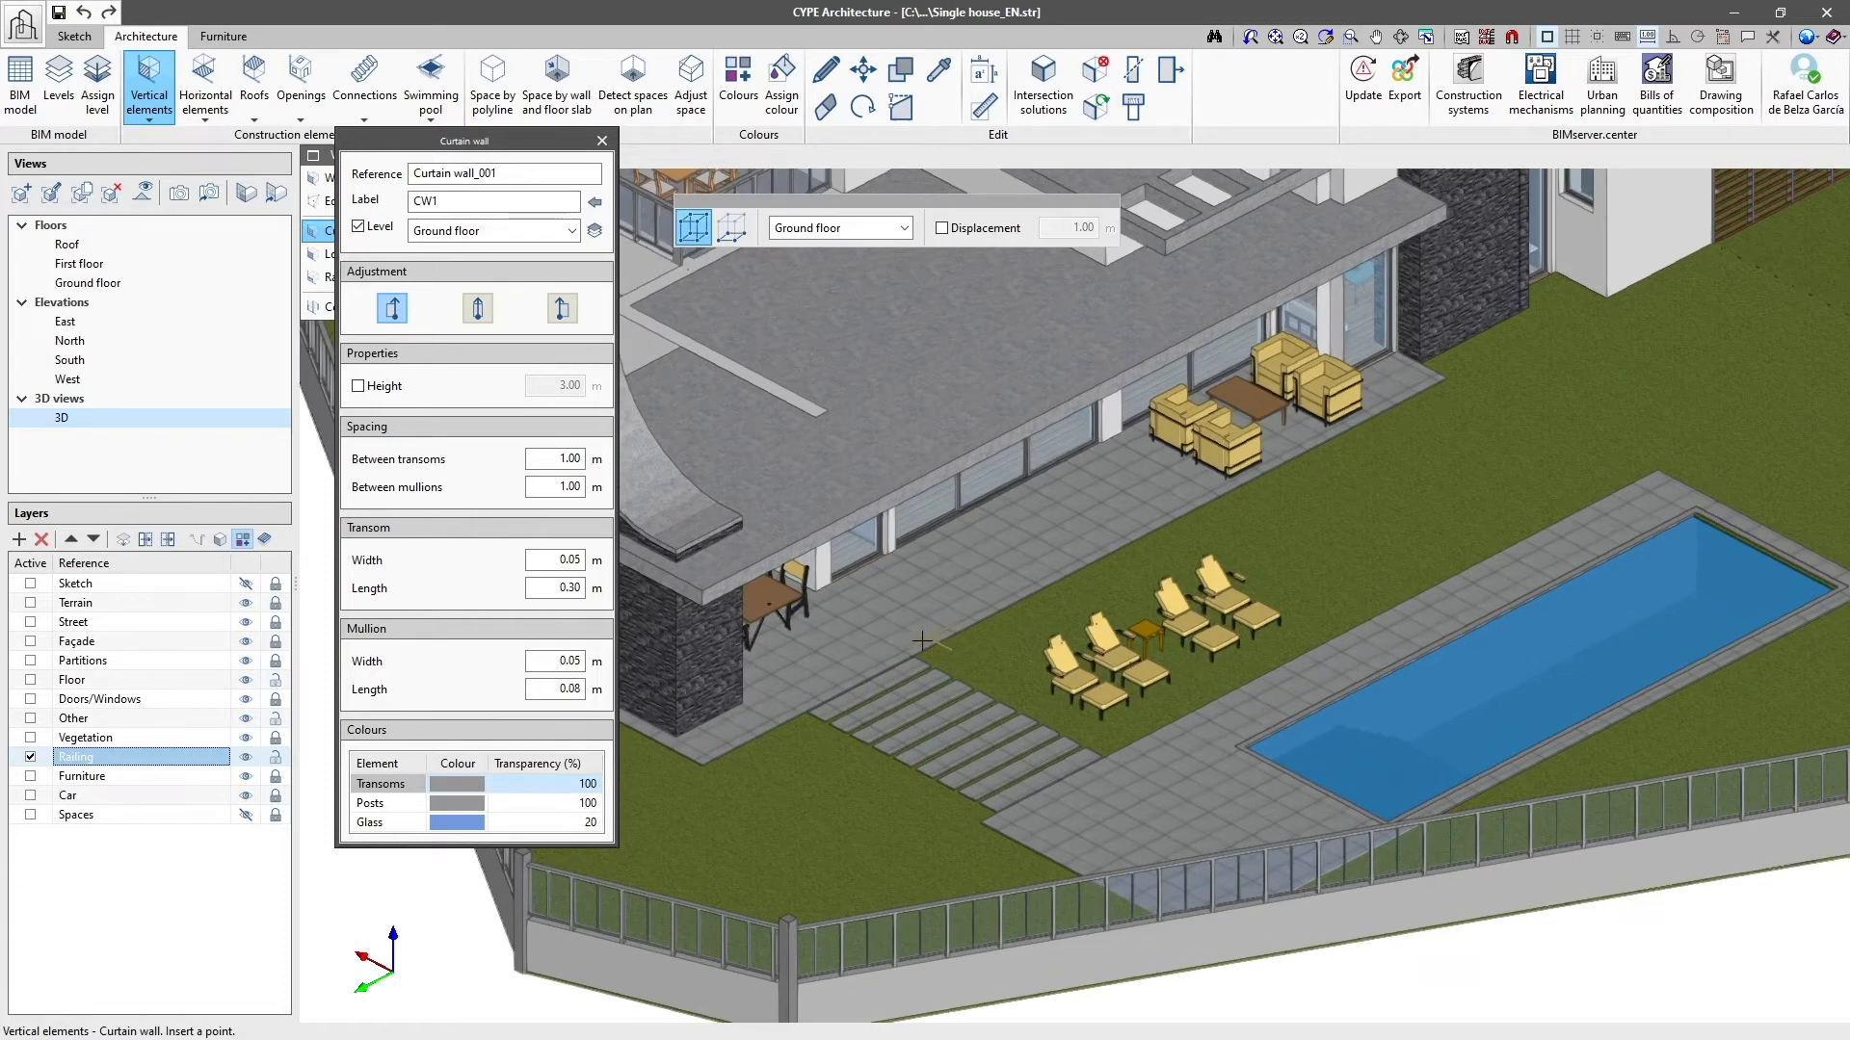
pyautogui.click(915, 659)
pyautogui.scroll(-4, 915, 659)
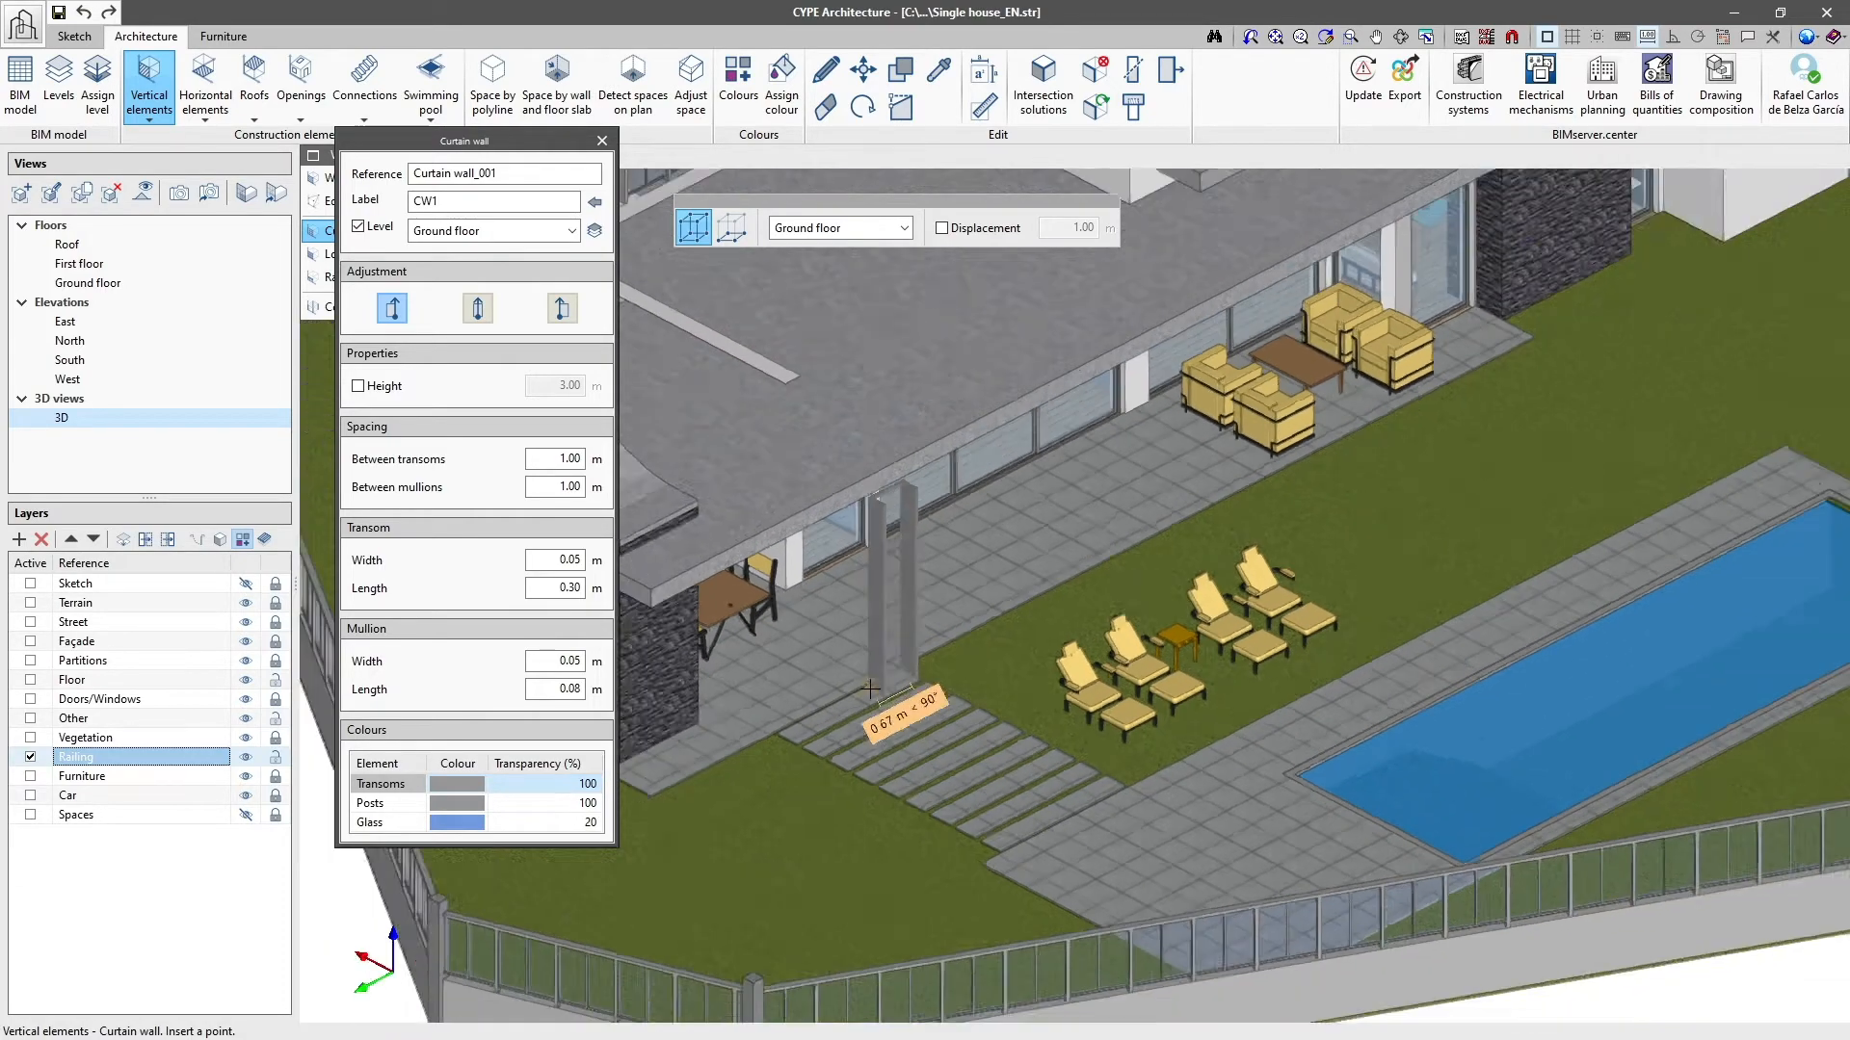
pyautogui.scroll(4, 1393, 427)
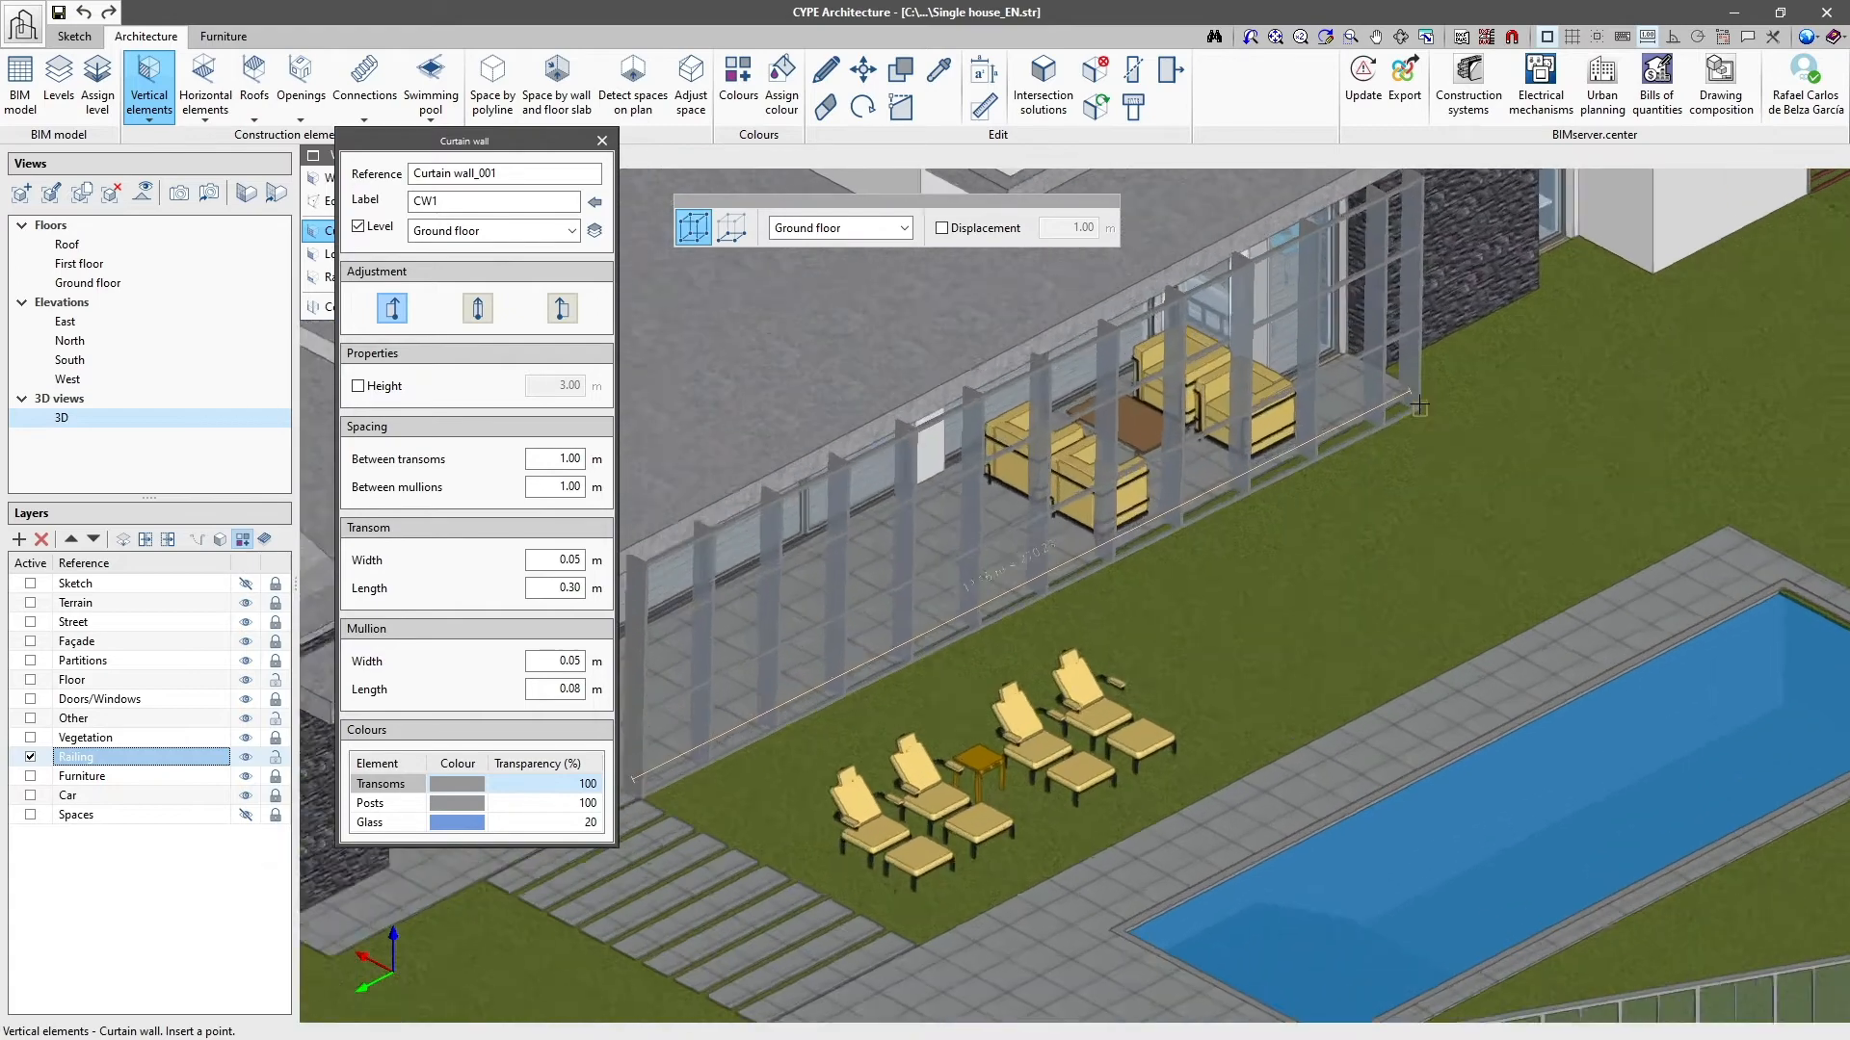
pyautogui.moveTo(1418, 387); pyautogui.dragTo(1422, 483, button='middle')
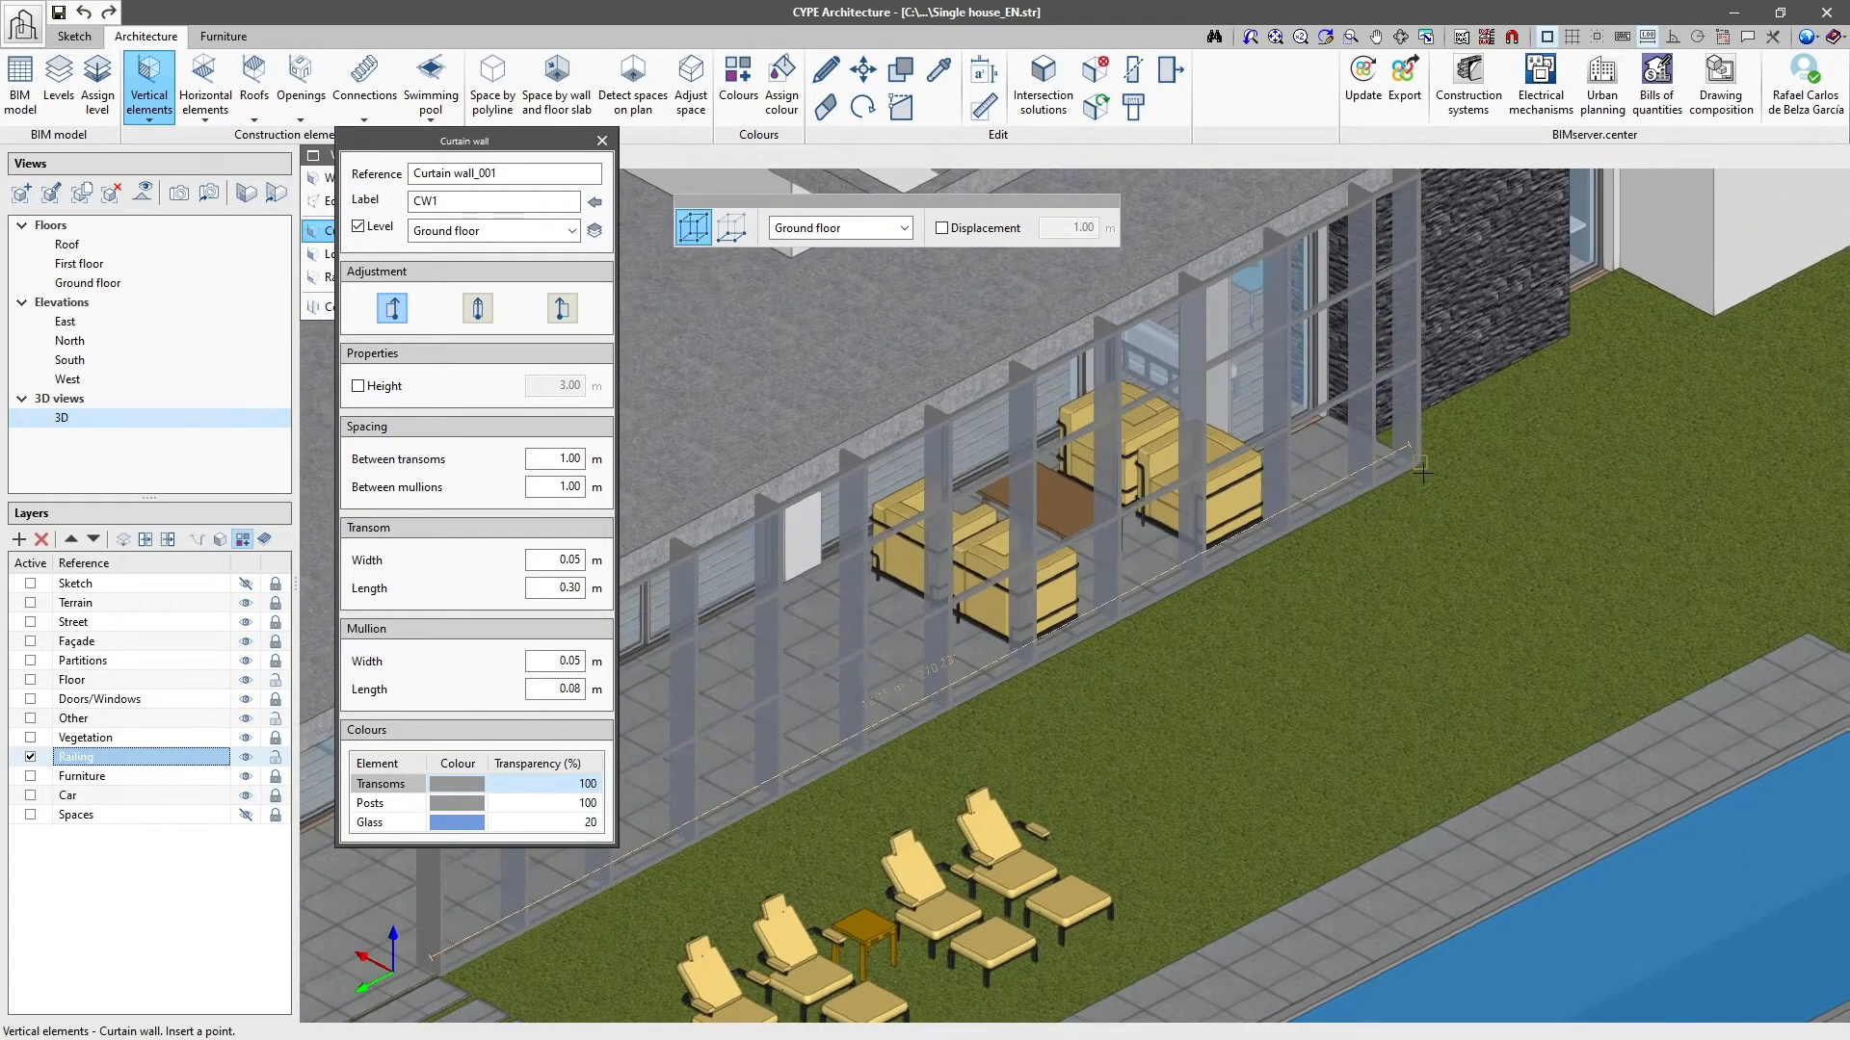
pyautogui.click(1412, 469)
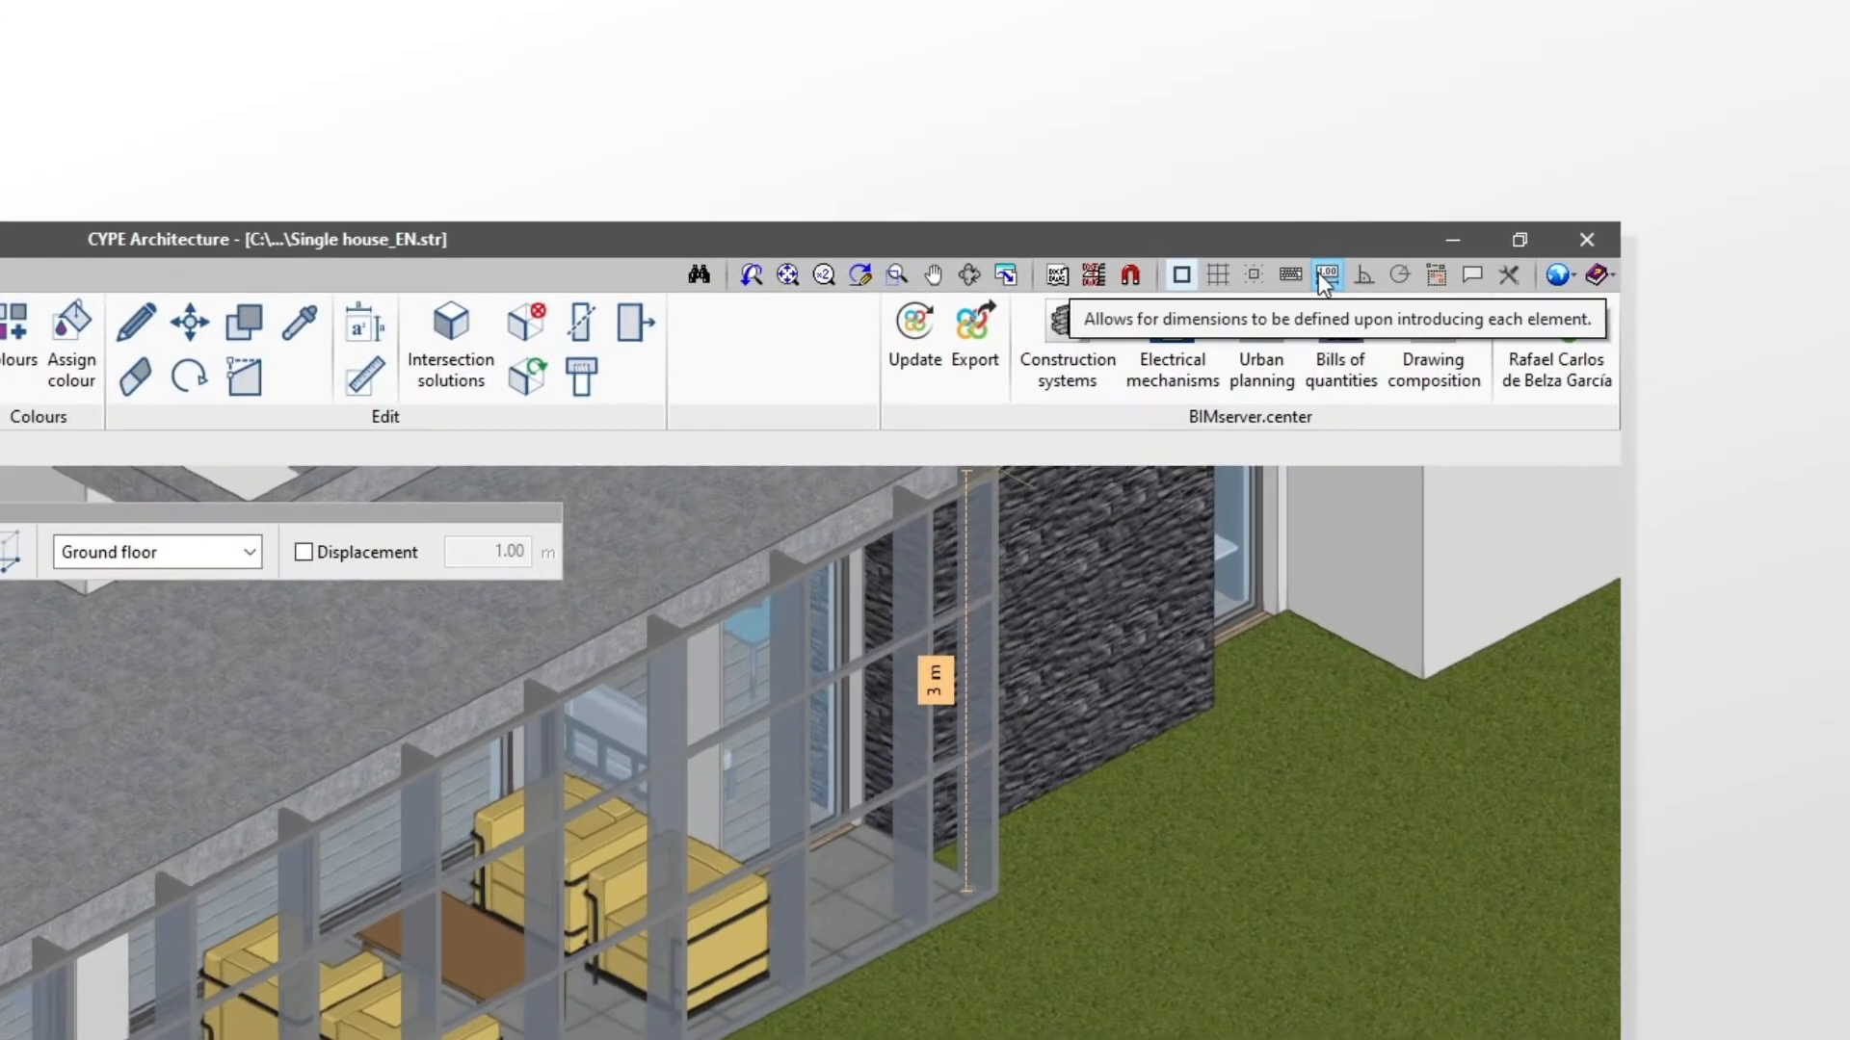
# - Enable dimension entry for introduced elements and set the curtain wall's height to 3 m
pyautogui.click(1326, 278)
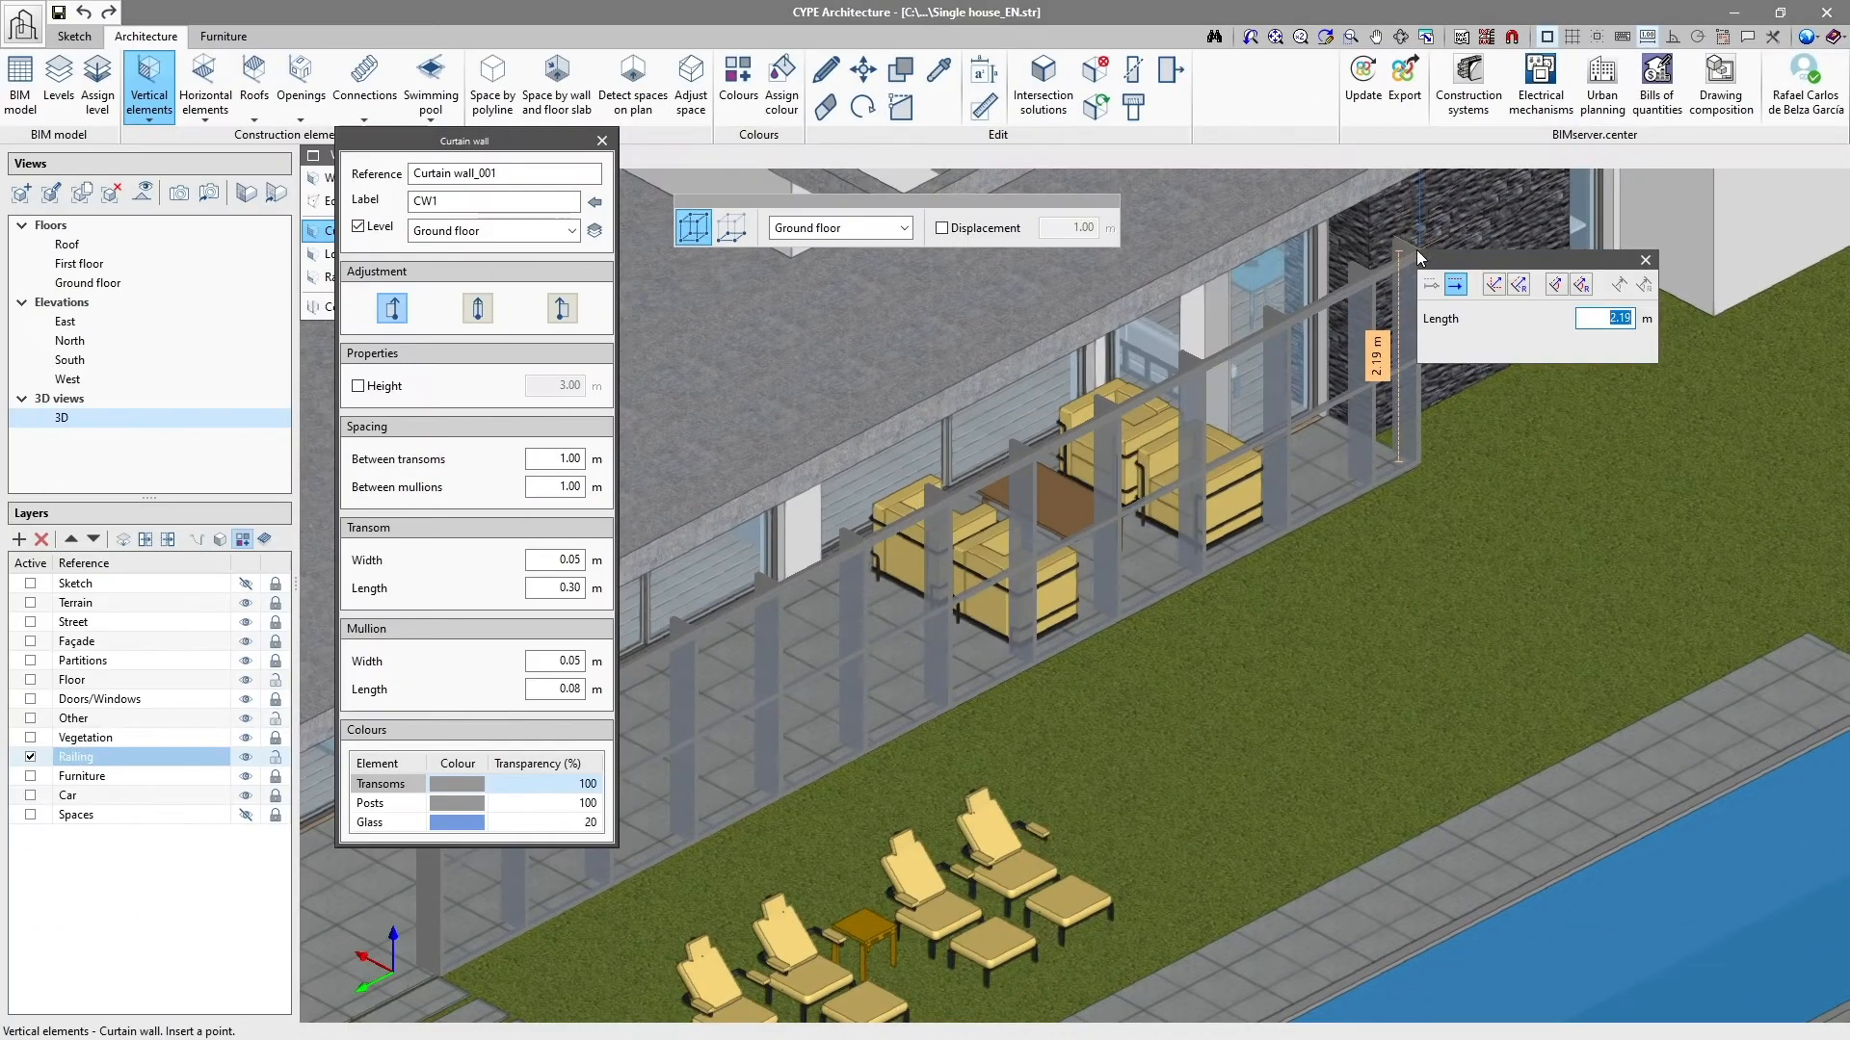
pyautogui.write('3')
pyautogui.press('Return')
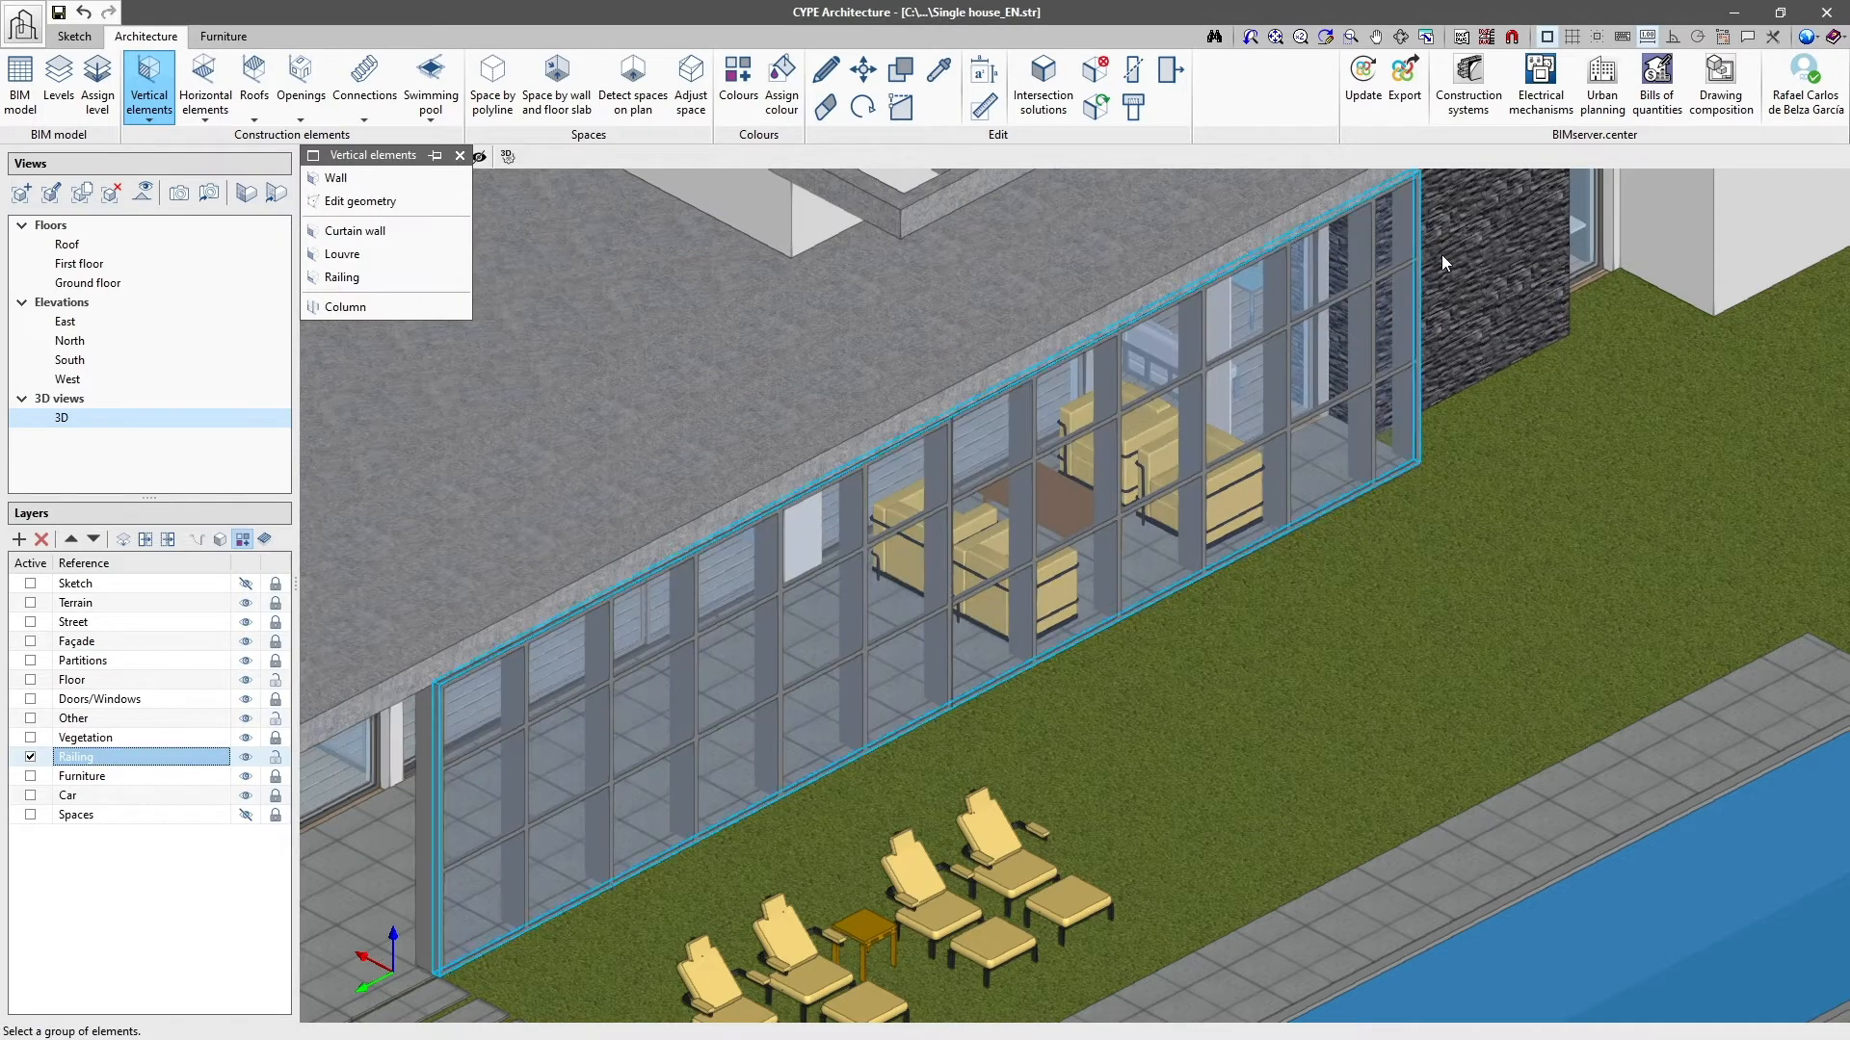
# - Start a louvre near the stone chimney and assign its level to Ground floor
pyautogui.scroll(-2, 1441, 254)
pyautogui.scroll(-3, 1468, 262)
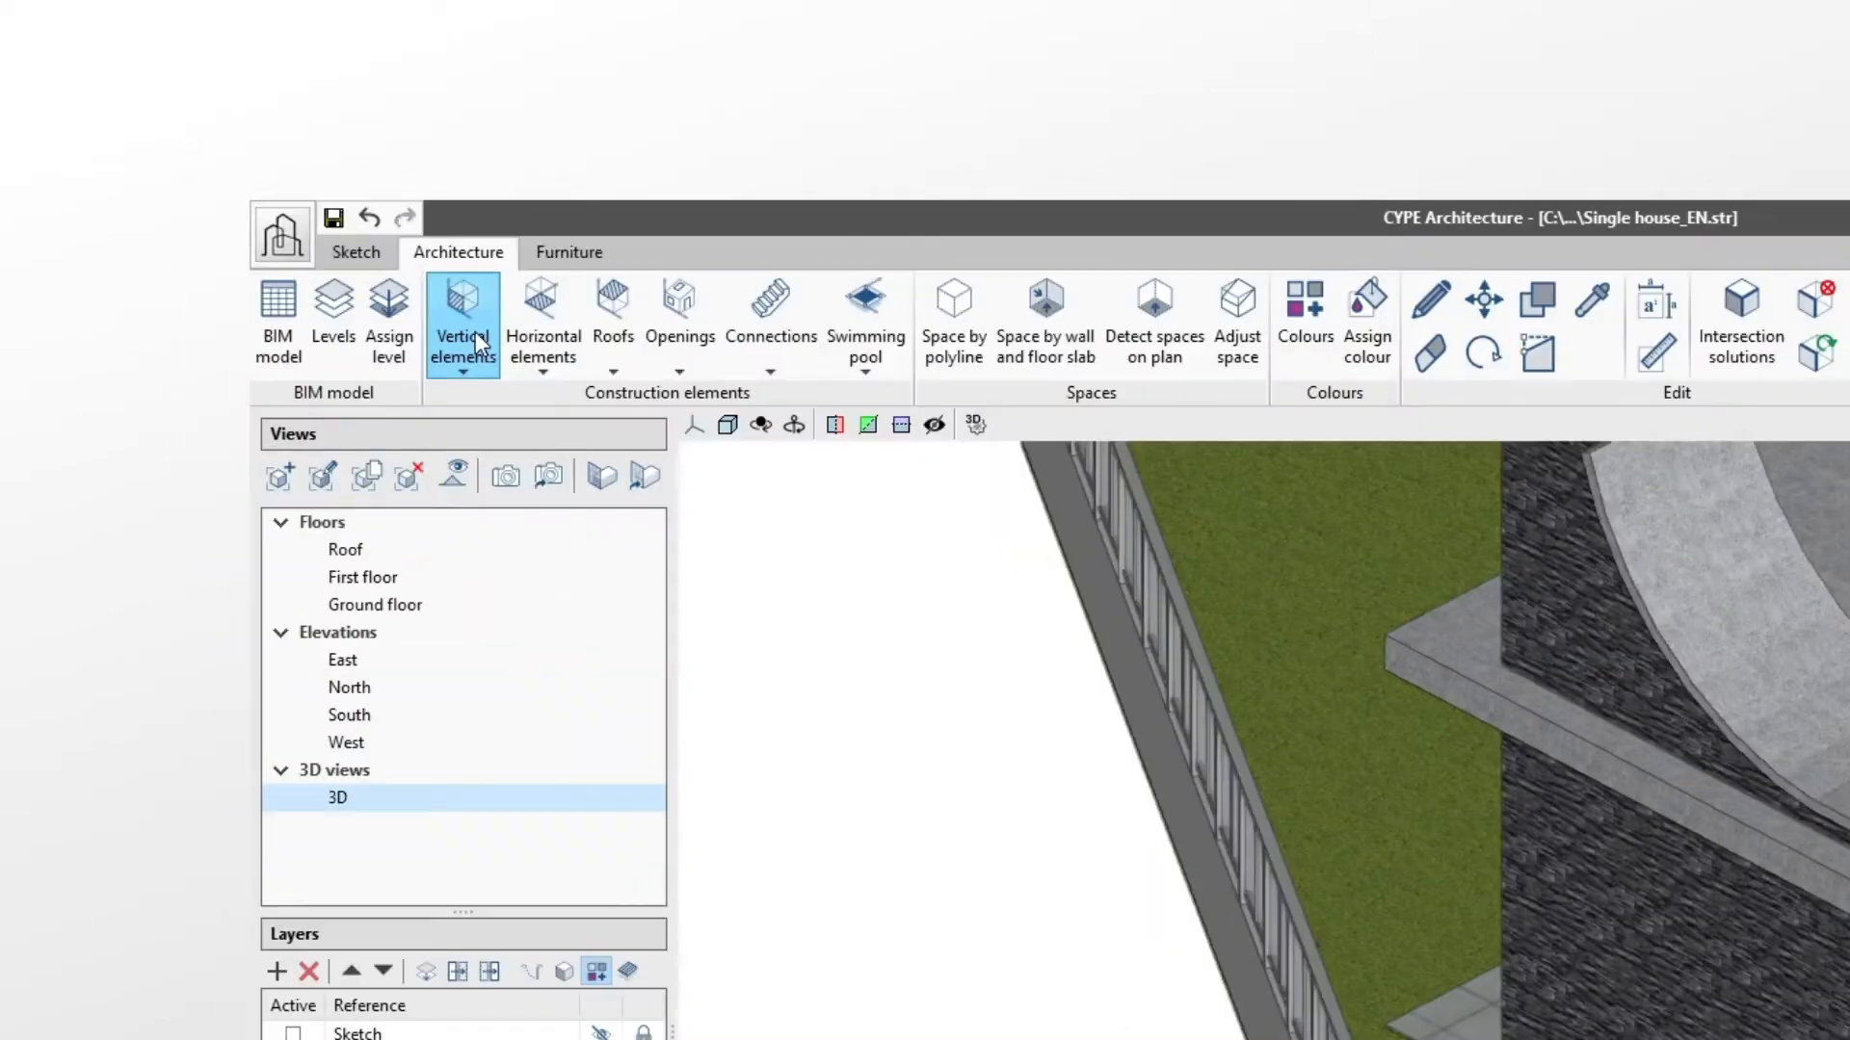
pyautogui.click(248, 142)
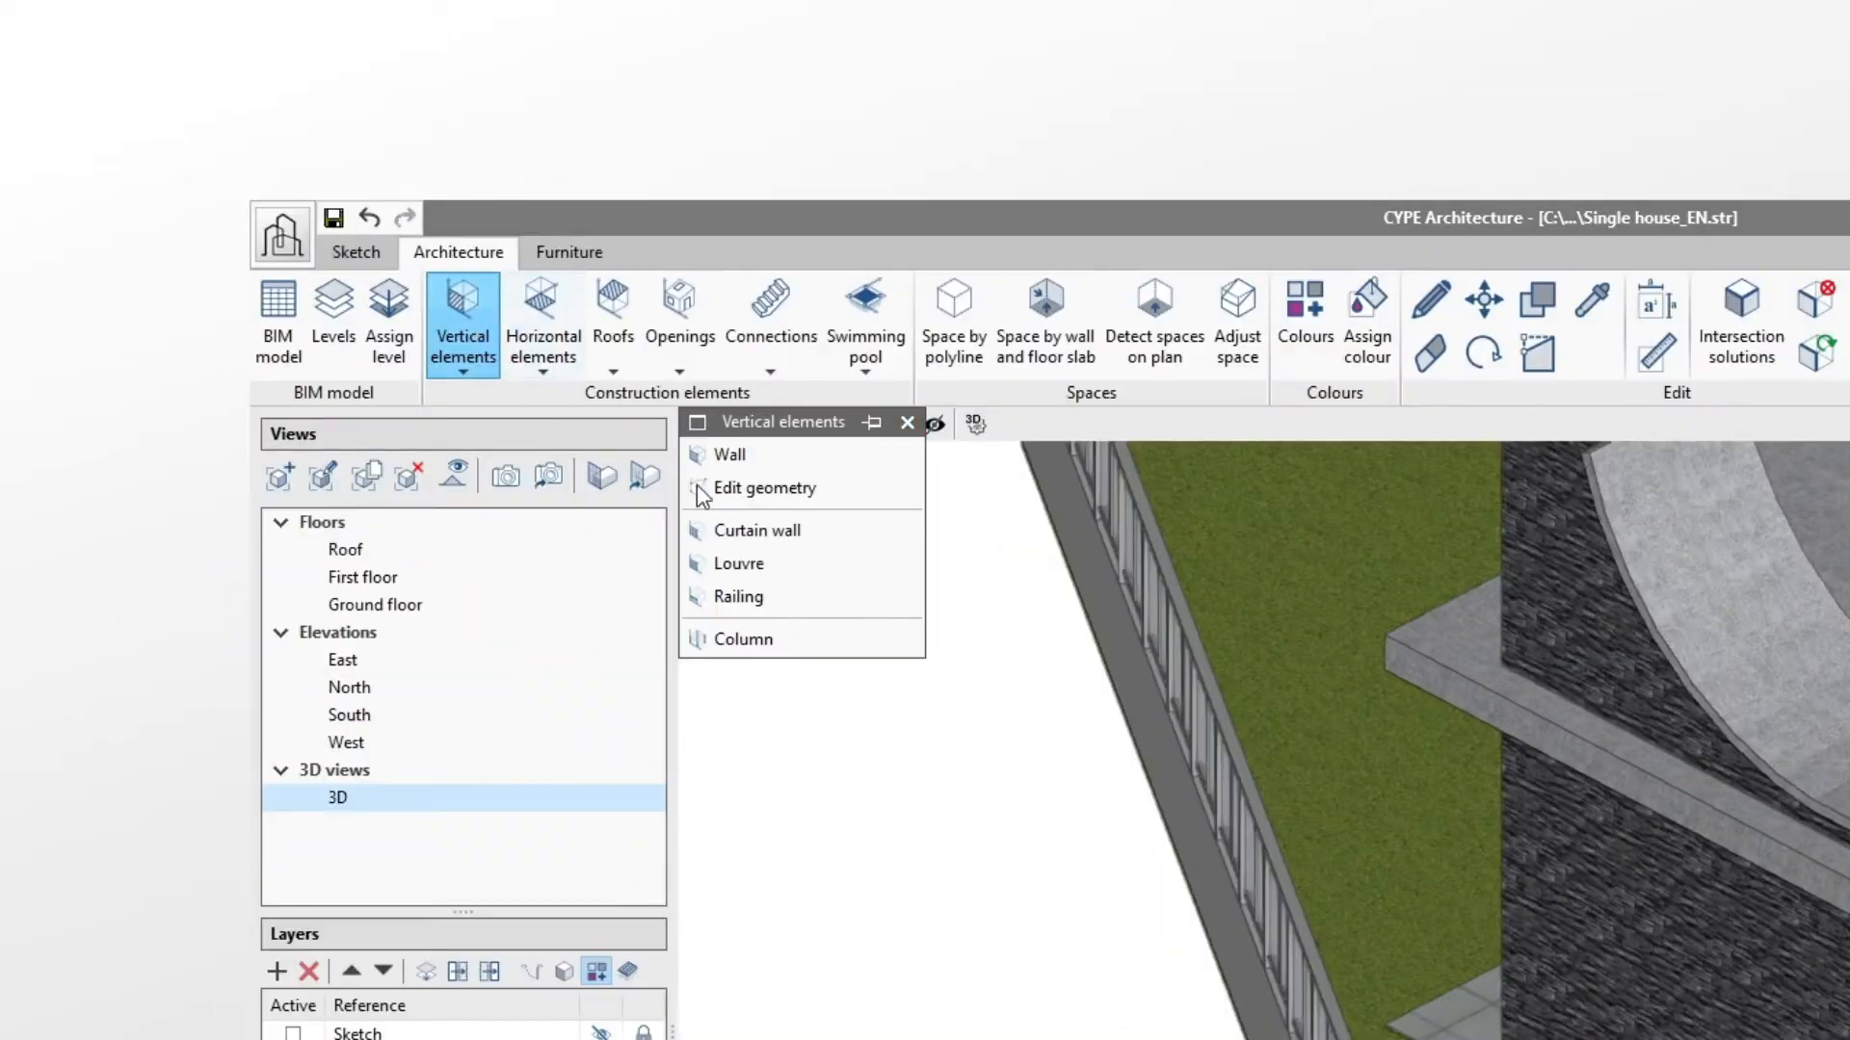
pyautogui.click(784, 563)
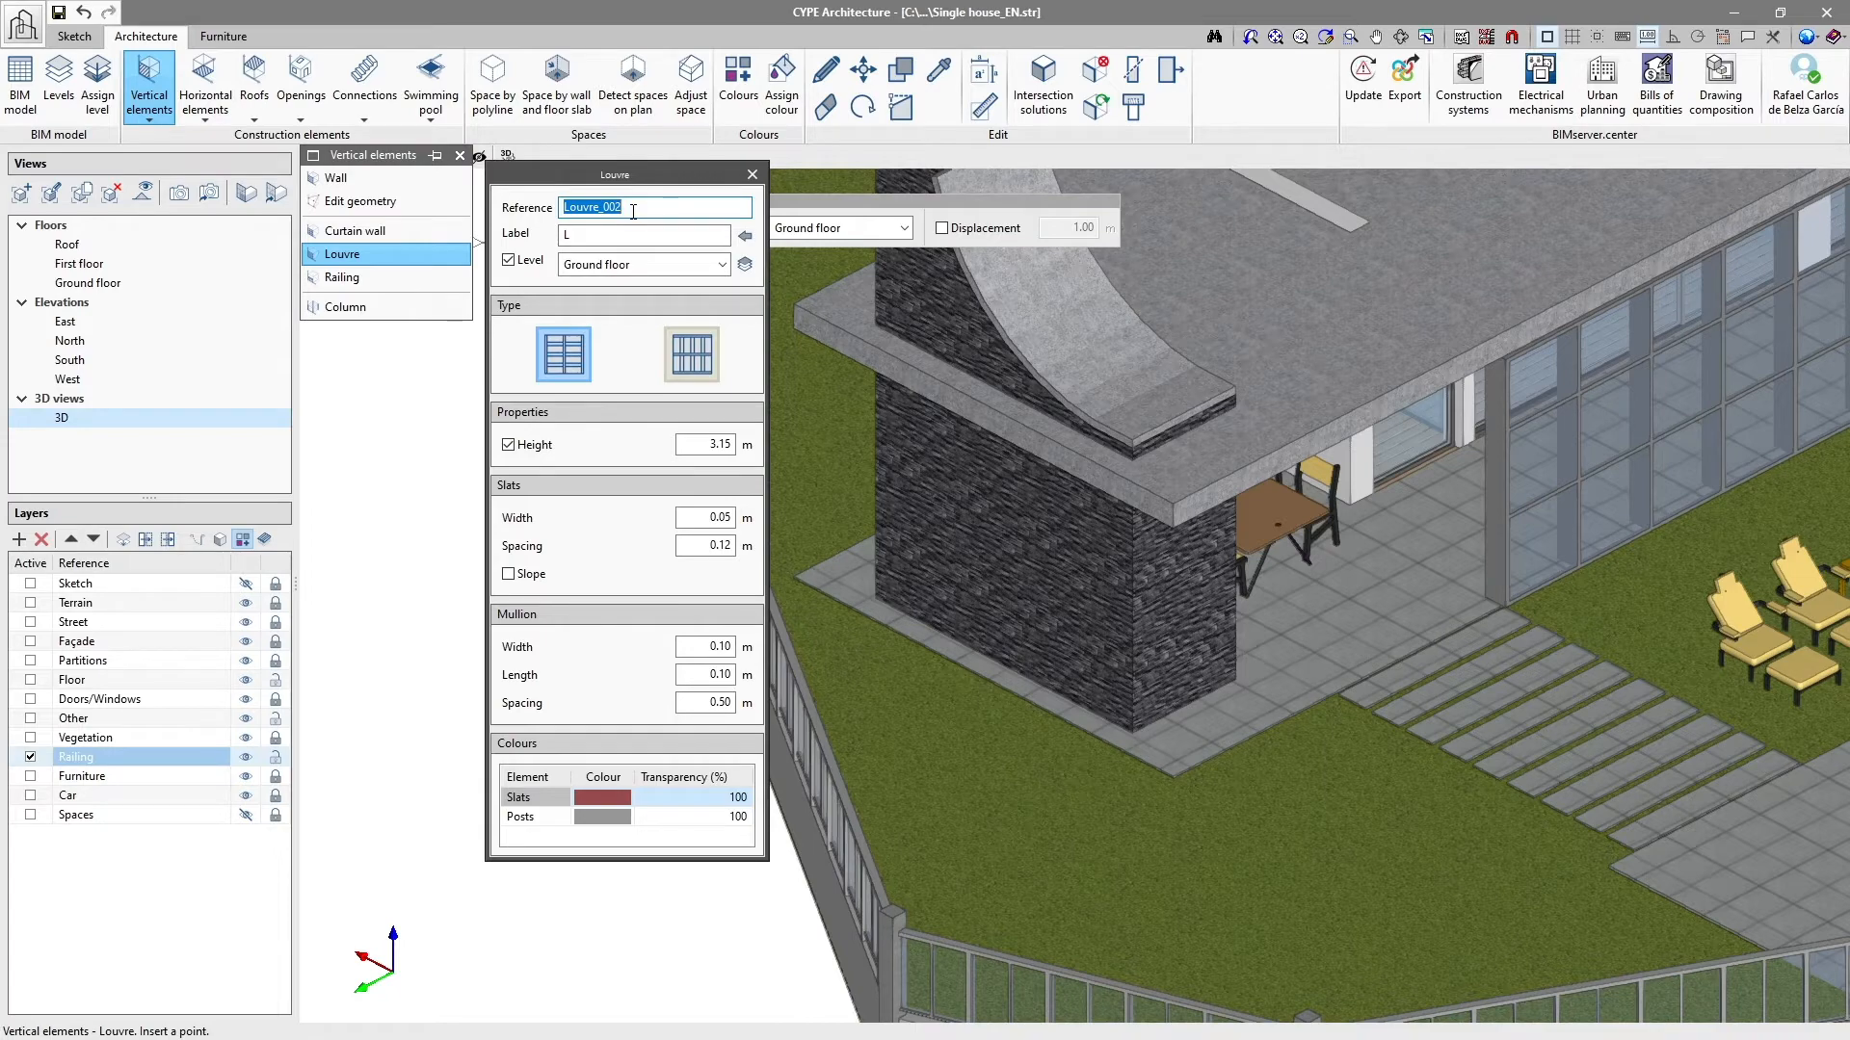
pyautogui.click(636, 265)
pyautogui.click(594, 288)
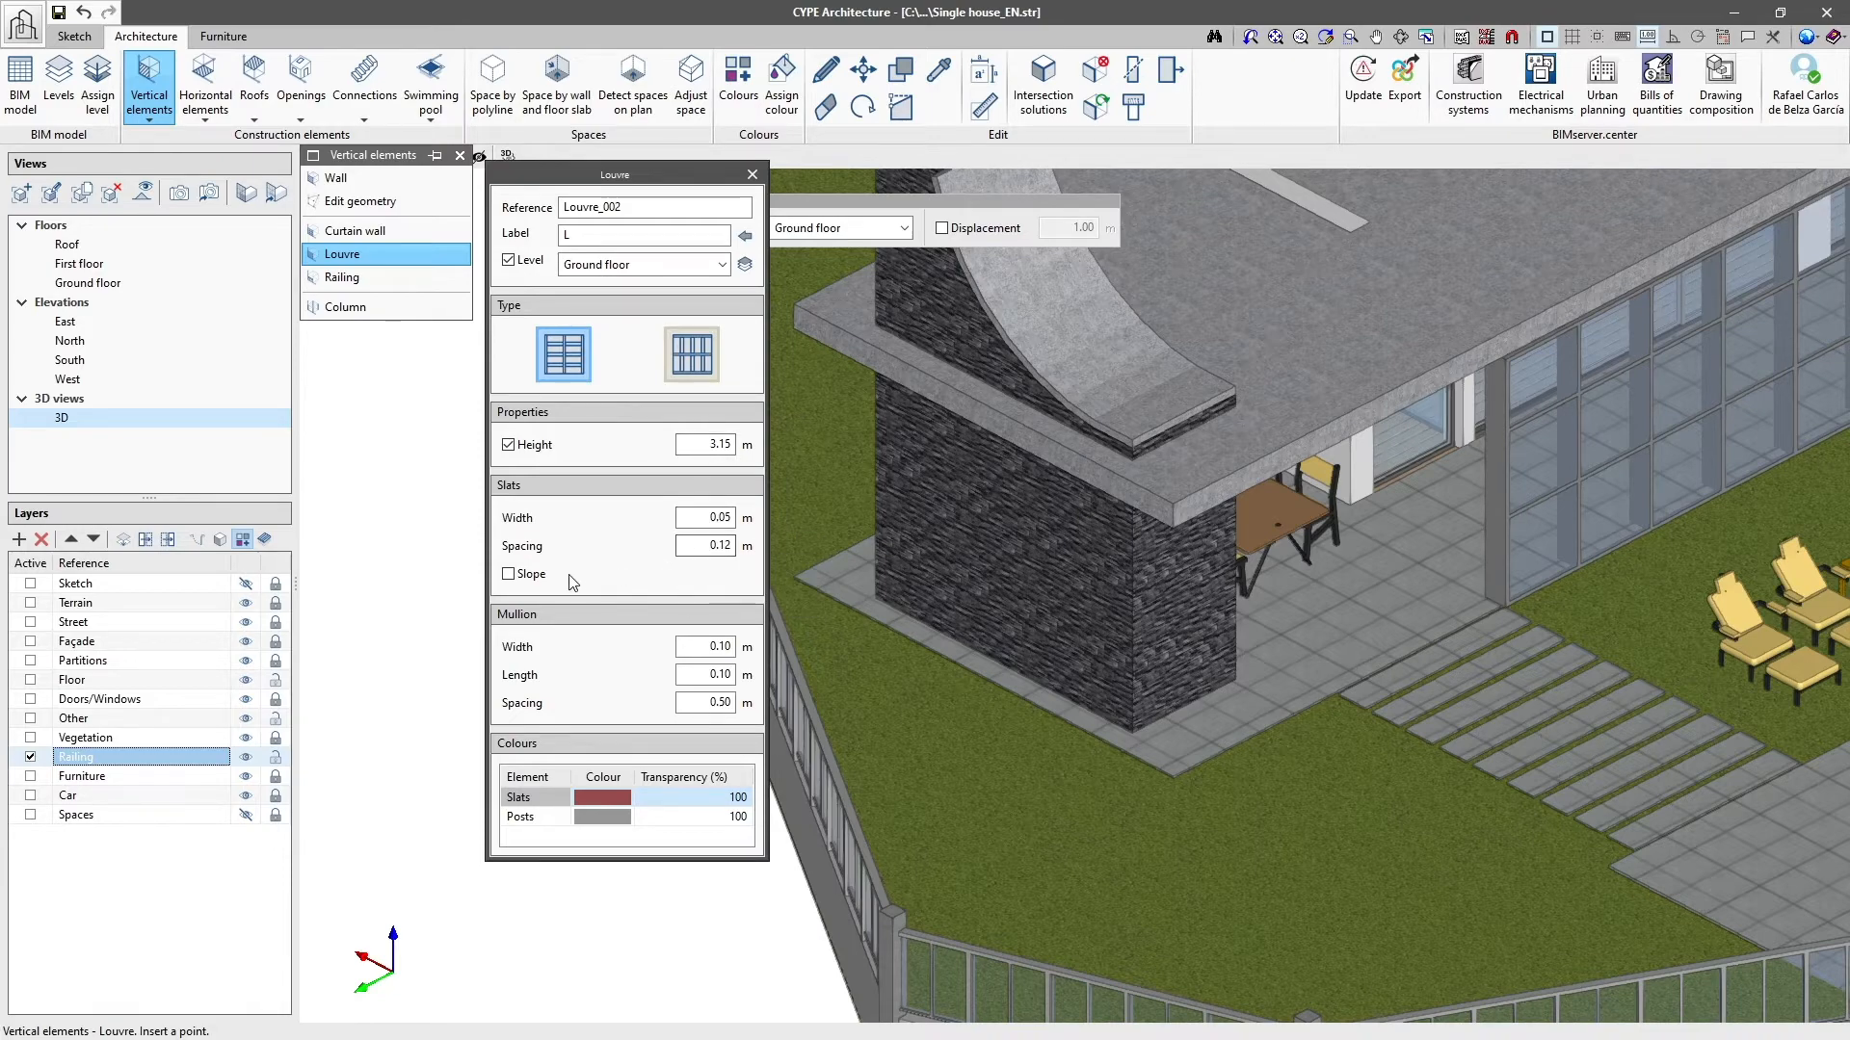
# - Leave the slats without slope and place the louvre along the outer paving edge beside the stone chimney, corner to corner
pyautogui.click(531, 574)
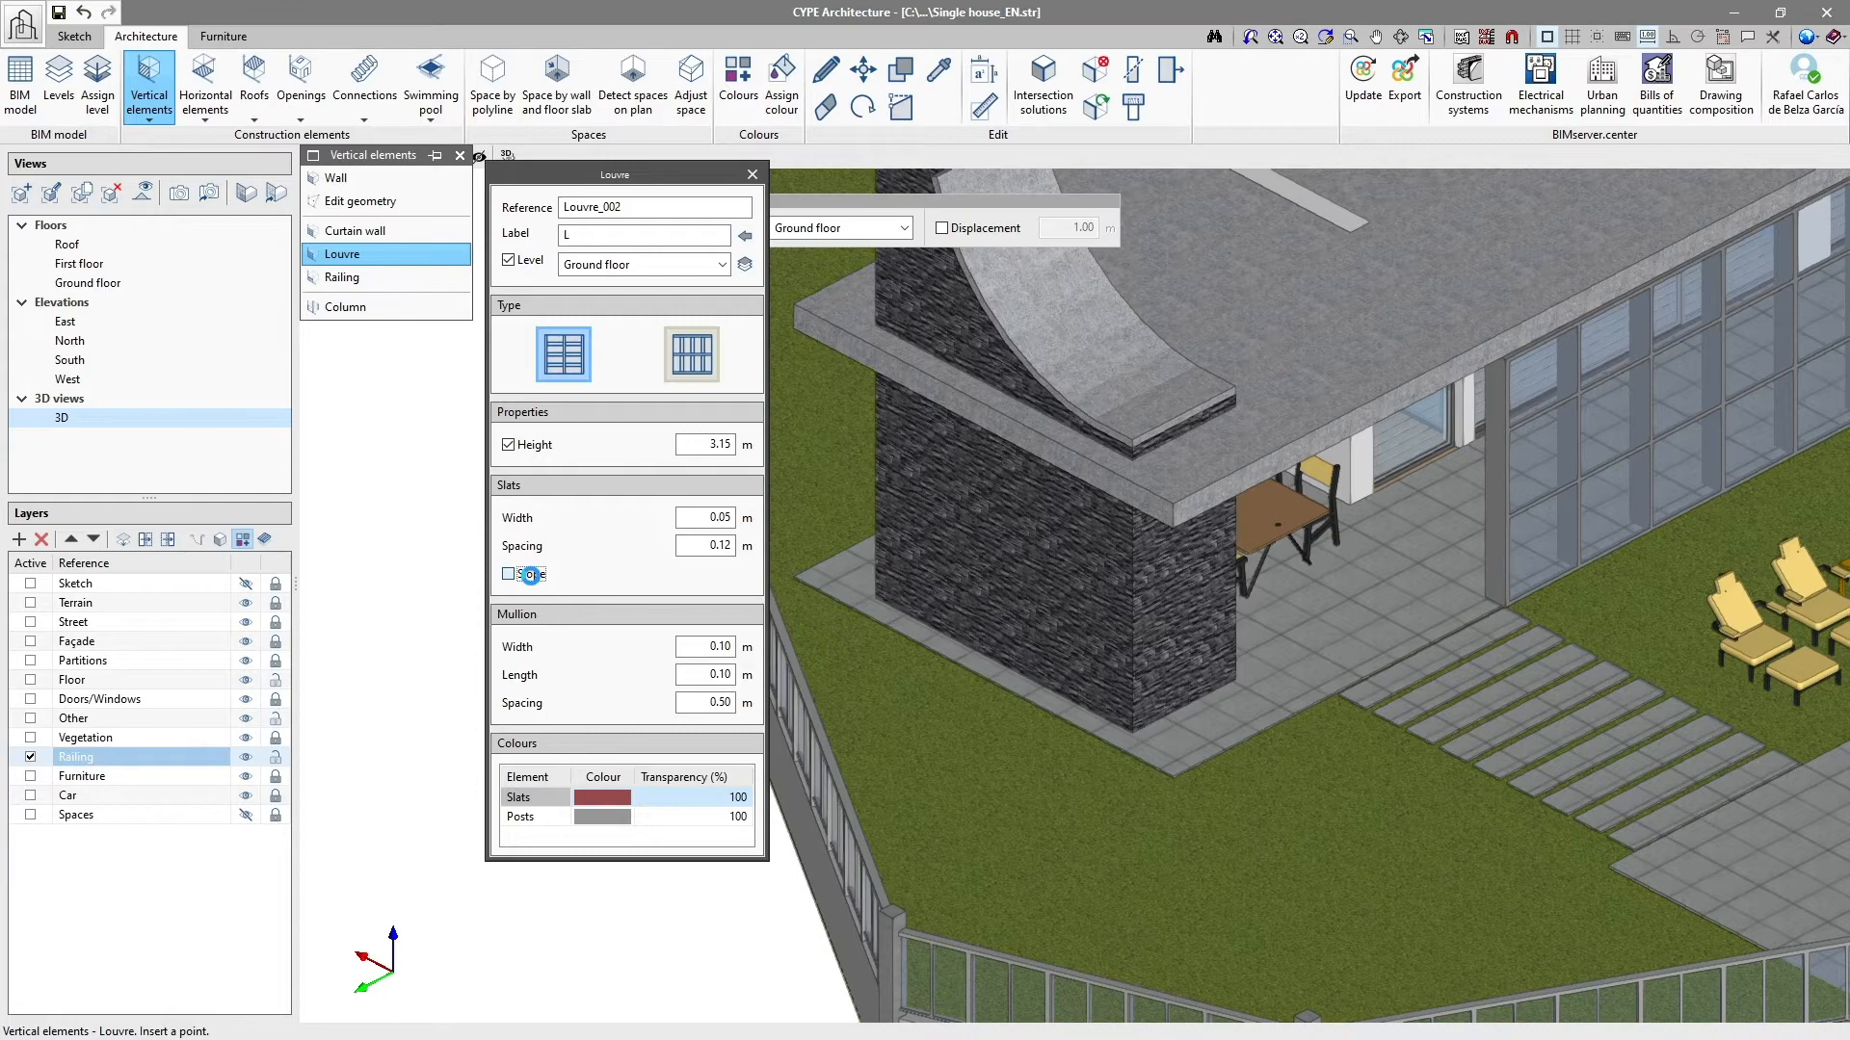
pyautogui.click(531, 574)
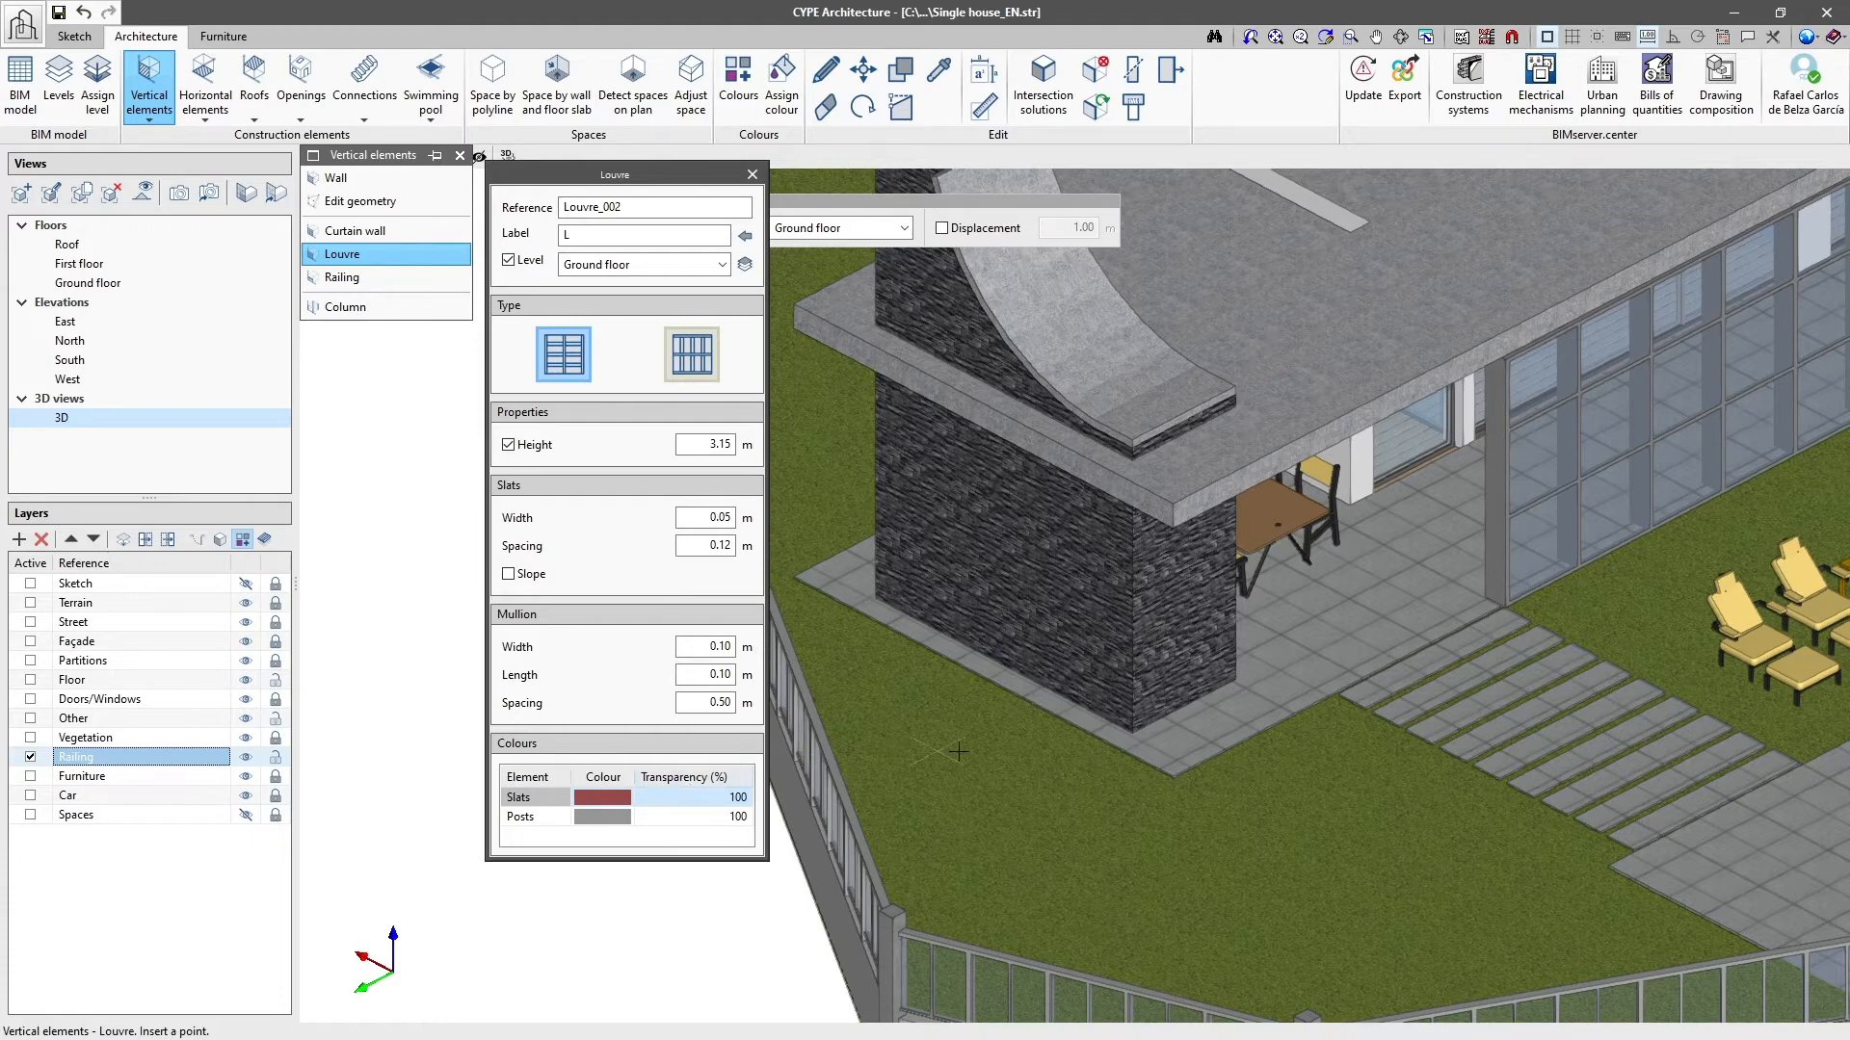
pyautogui.click(1172, 774)
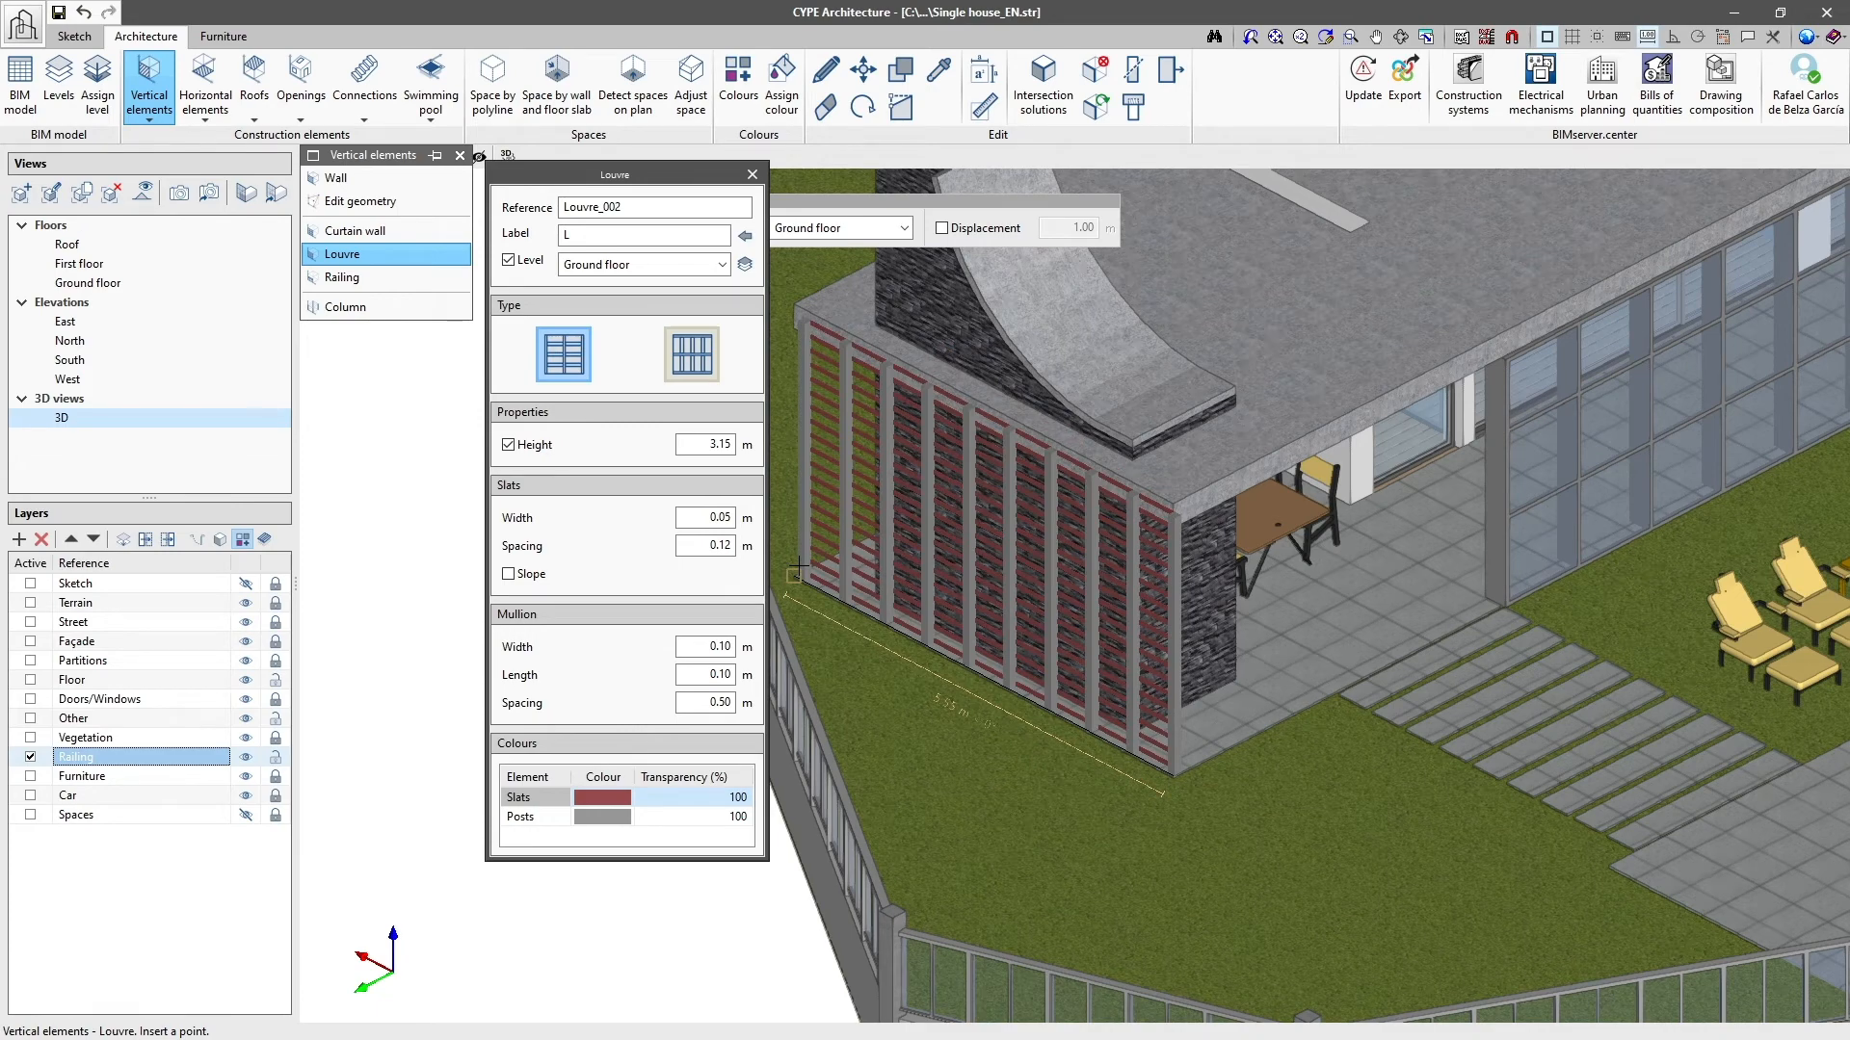
pyautogui.click(800, 564)
# - Start a railing with the label R and assign its level to Ground floor
pyautogui.scroll(2, 662, 560)
pyautogui.scroll(1, 662, 560)
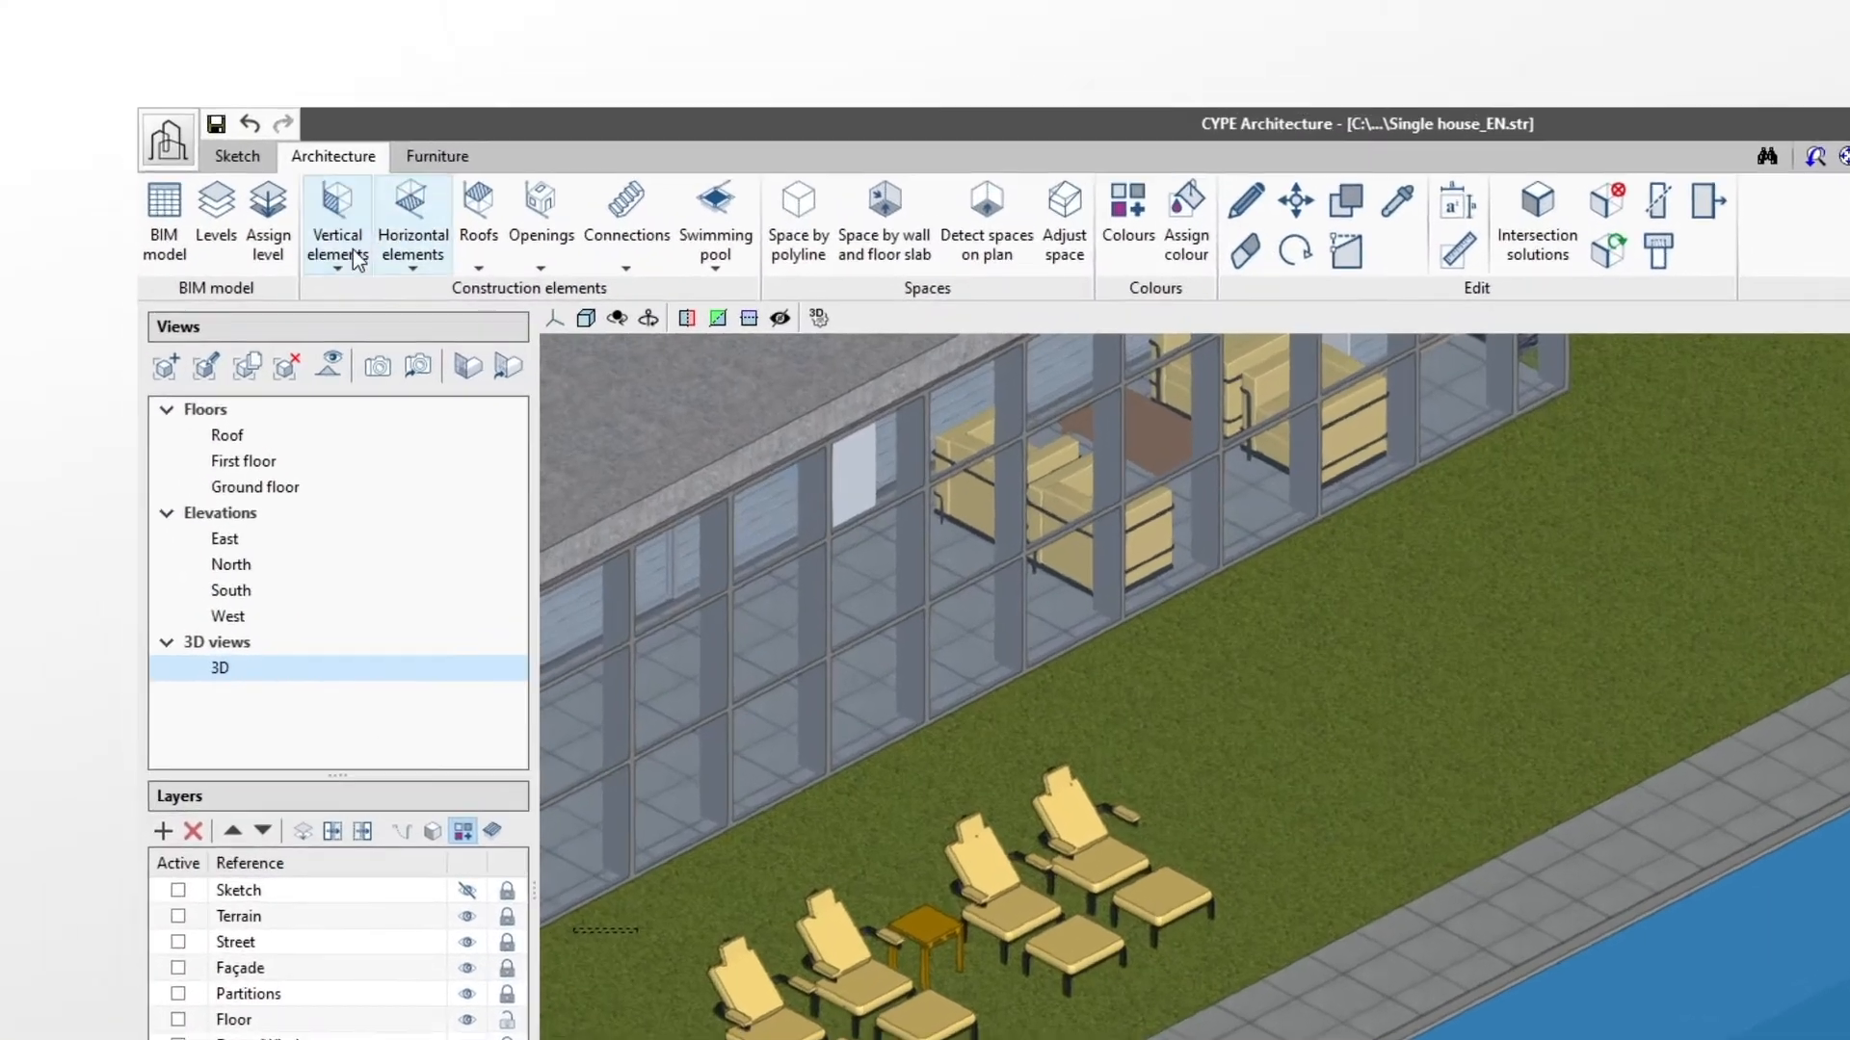
pyautogui.click(159, 108)
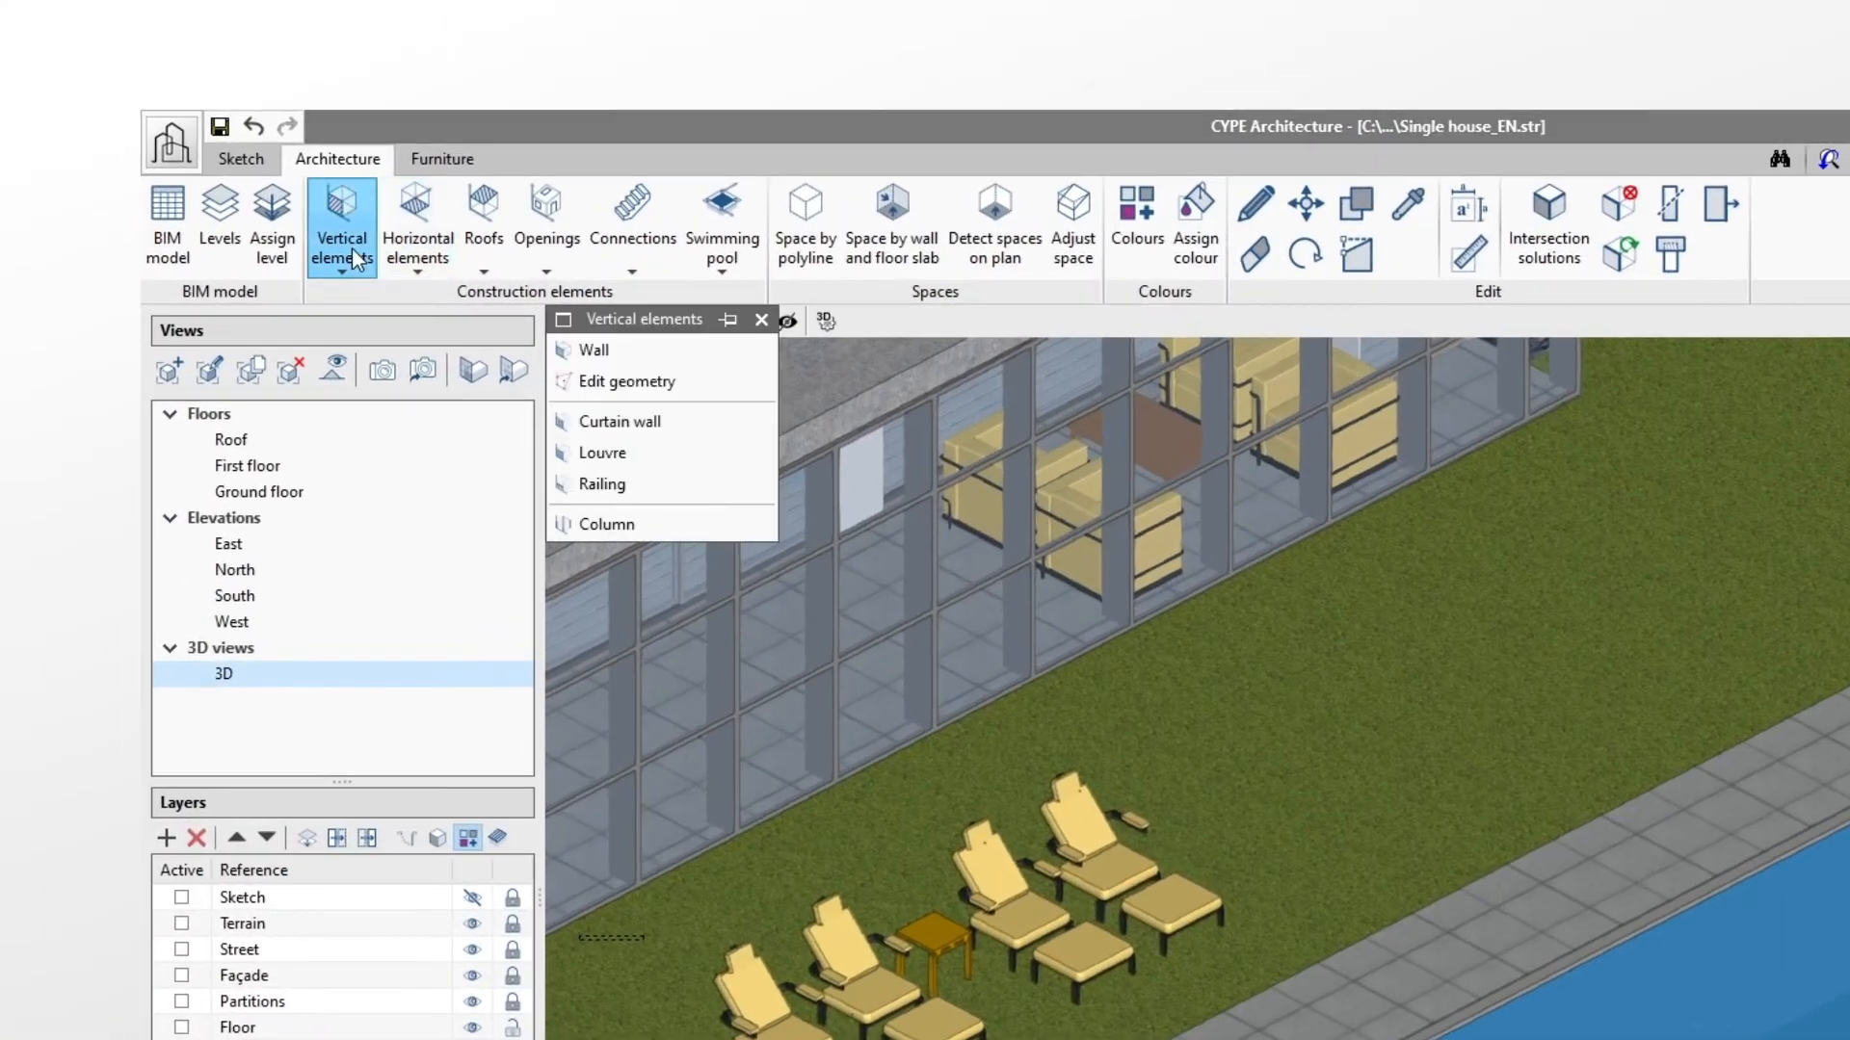
pyautogui.click(650, 489)
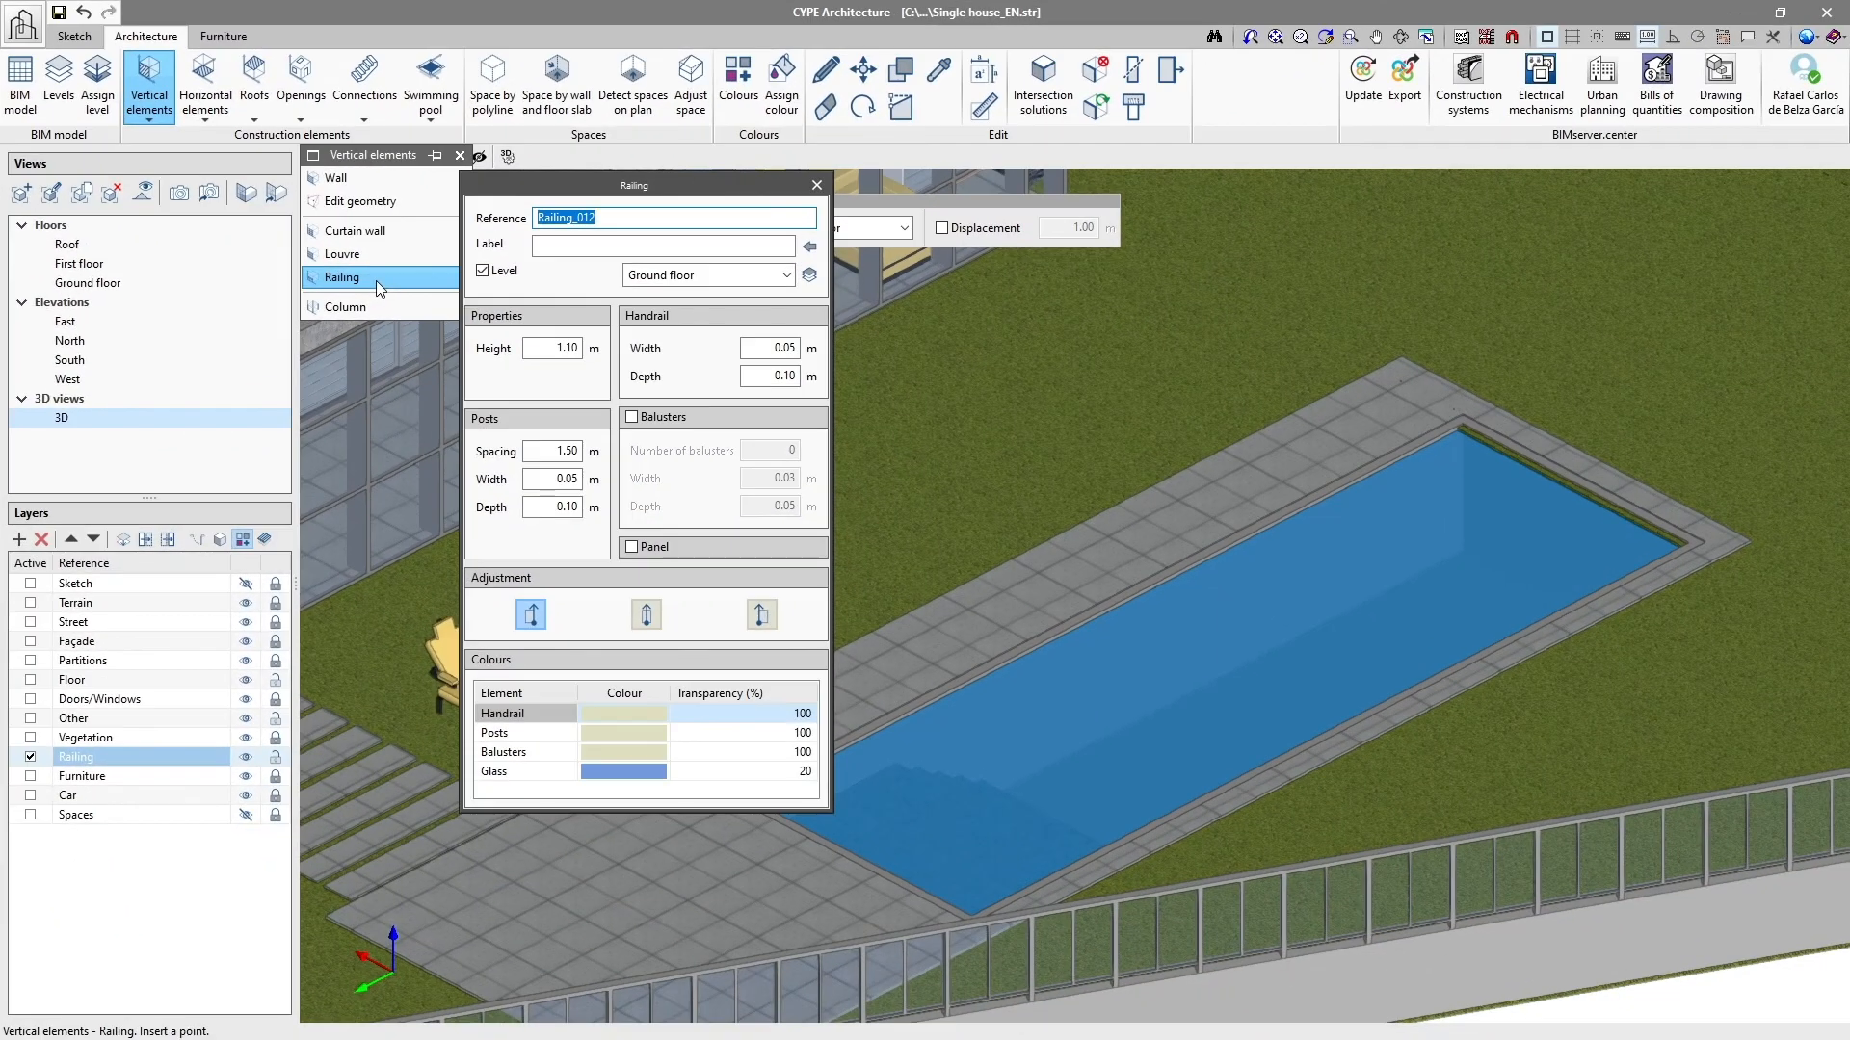
pyautogui.click(560, 246)
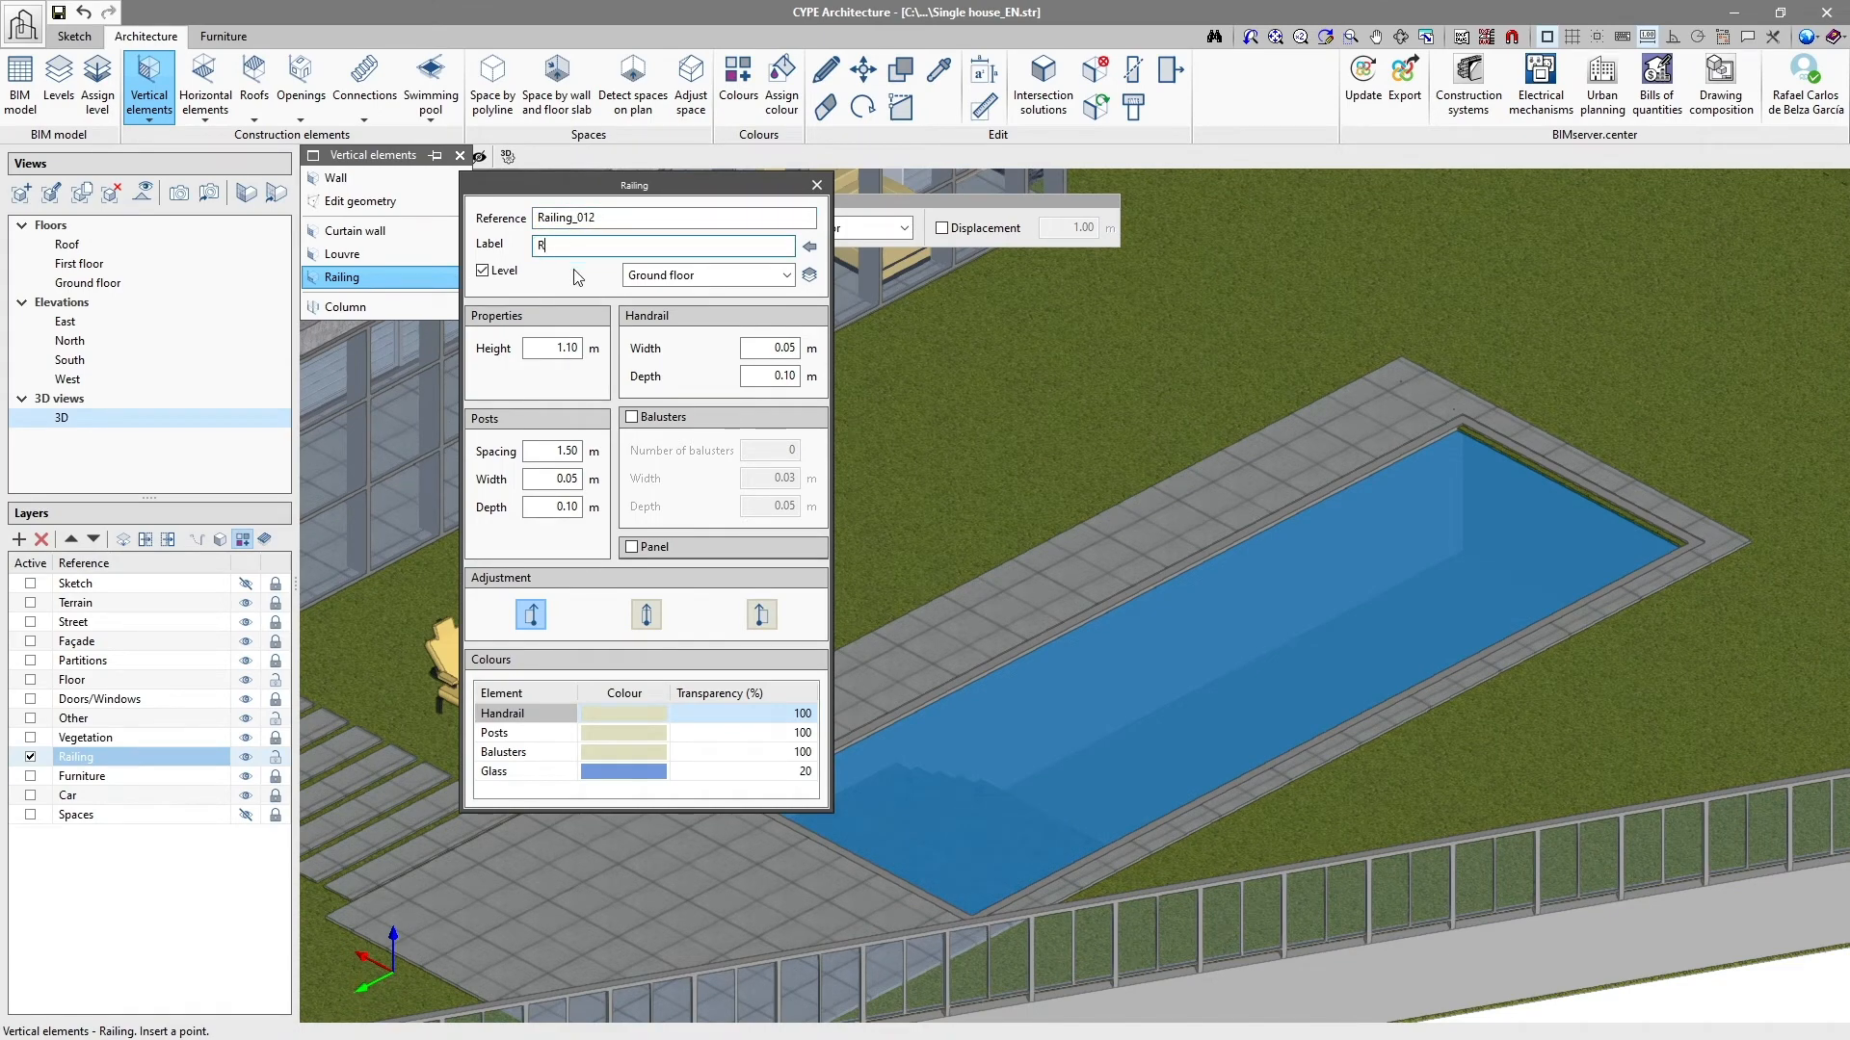
pyautogui.click(744, 277)
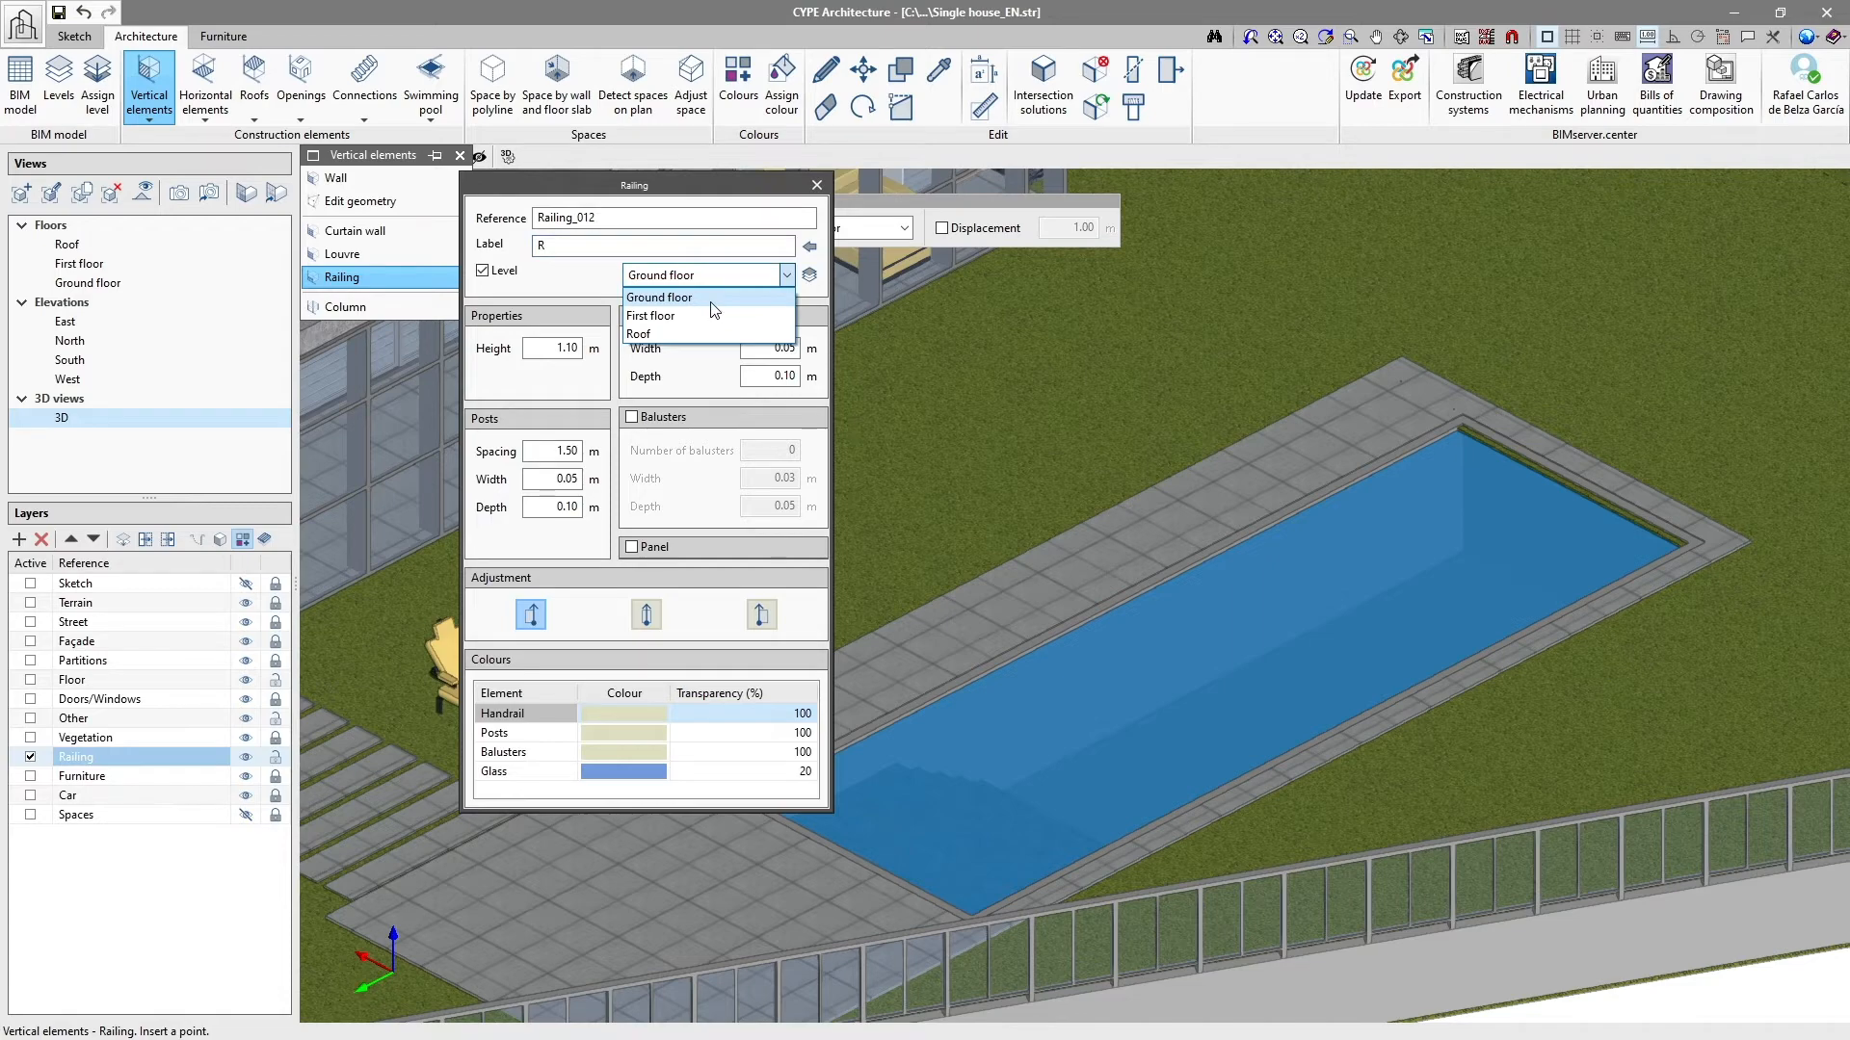
pyautogui.click(711, 300)
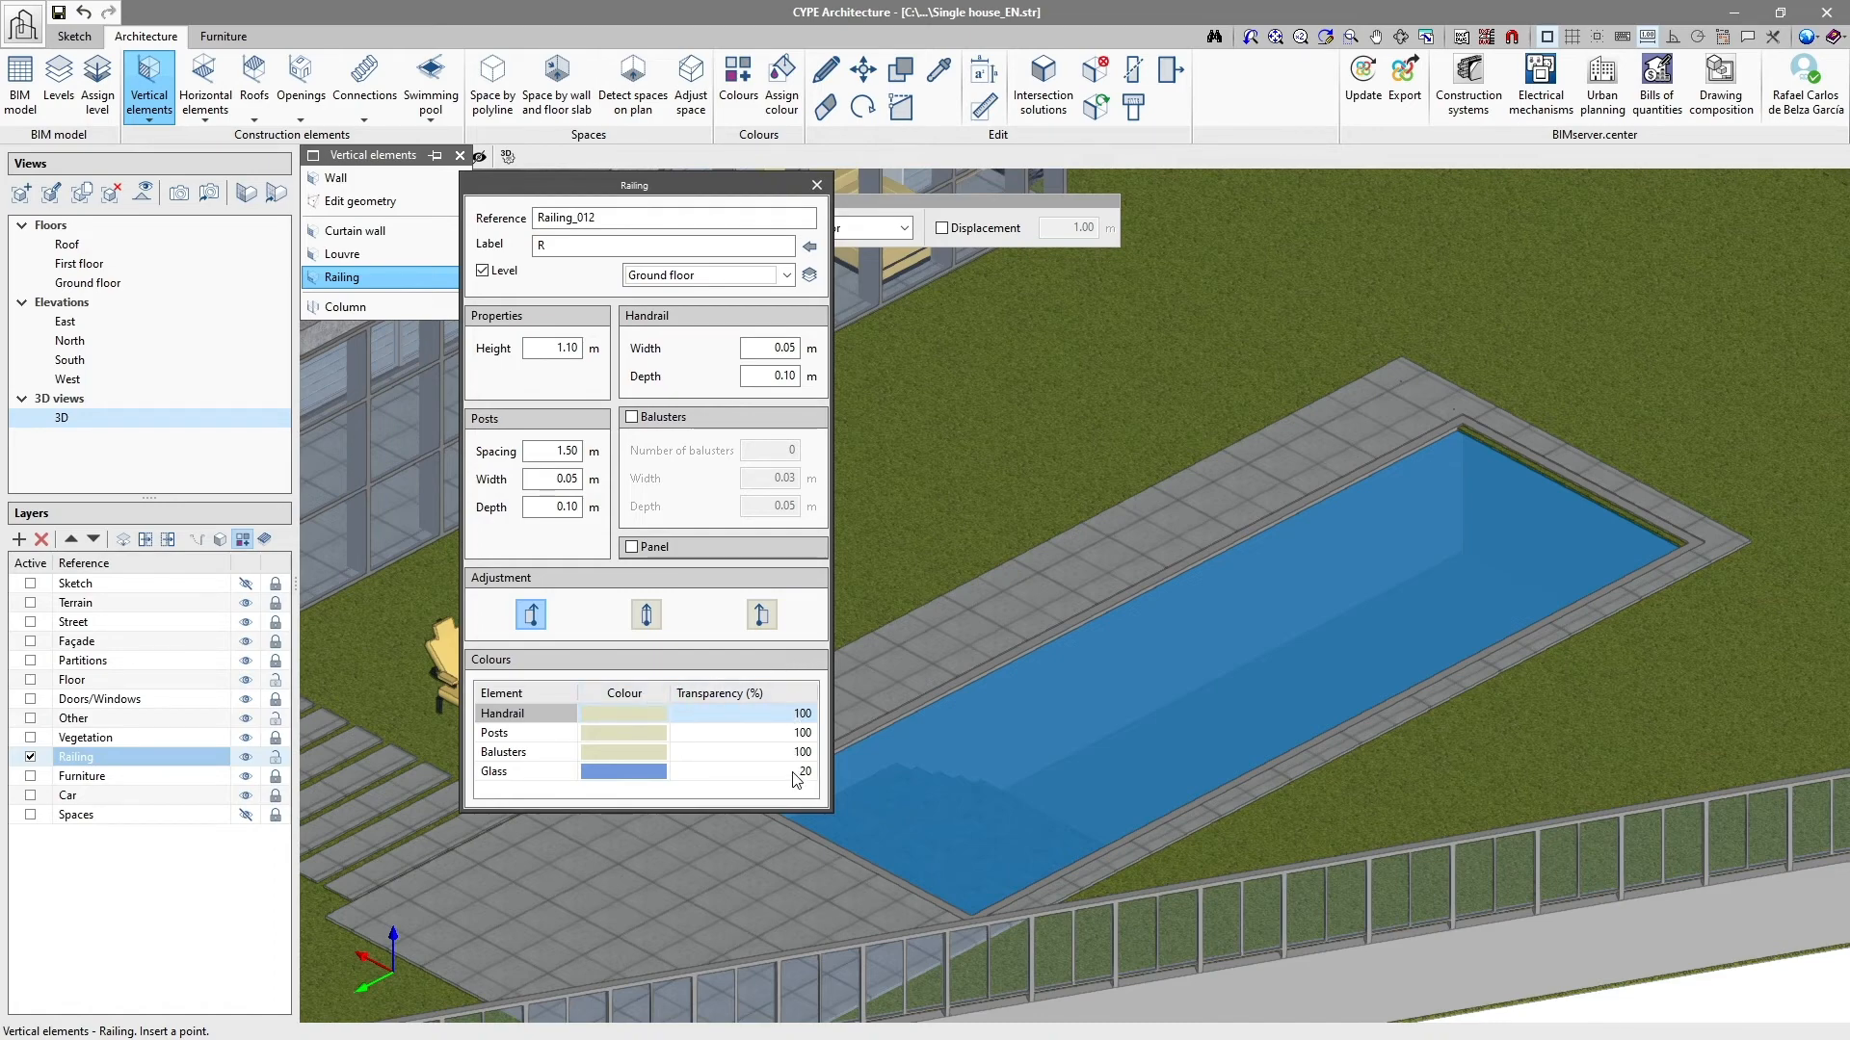
# - Draw the railing along the pool paving's long house-side edge and its short far edge
pyautogui.moveTo(864, 562); pyautogui.dragTo(957, 566, button='middle')
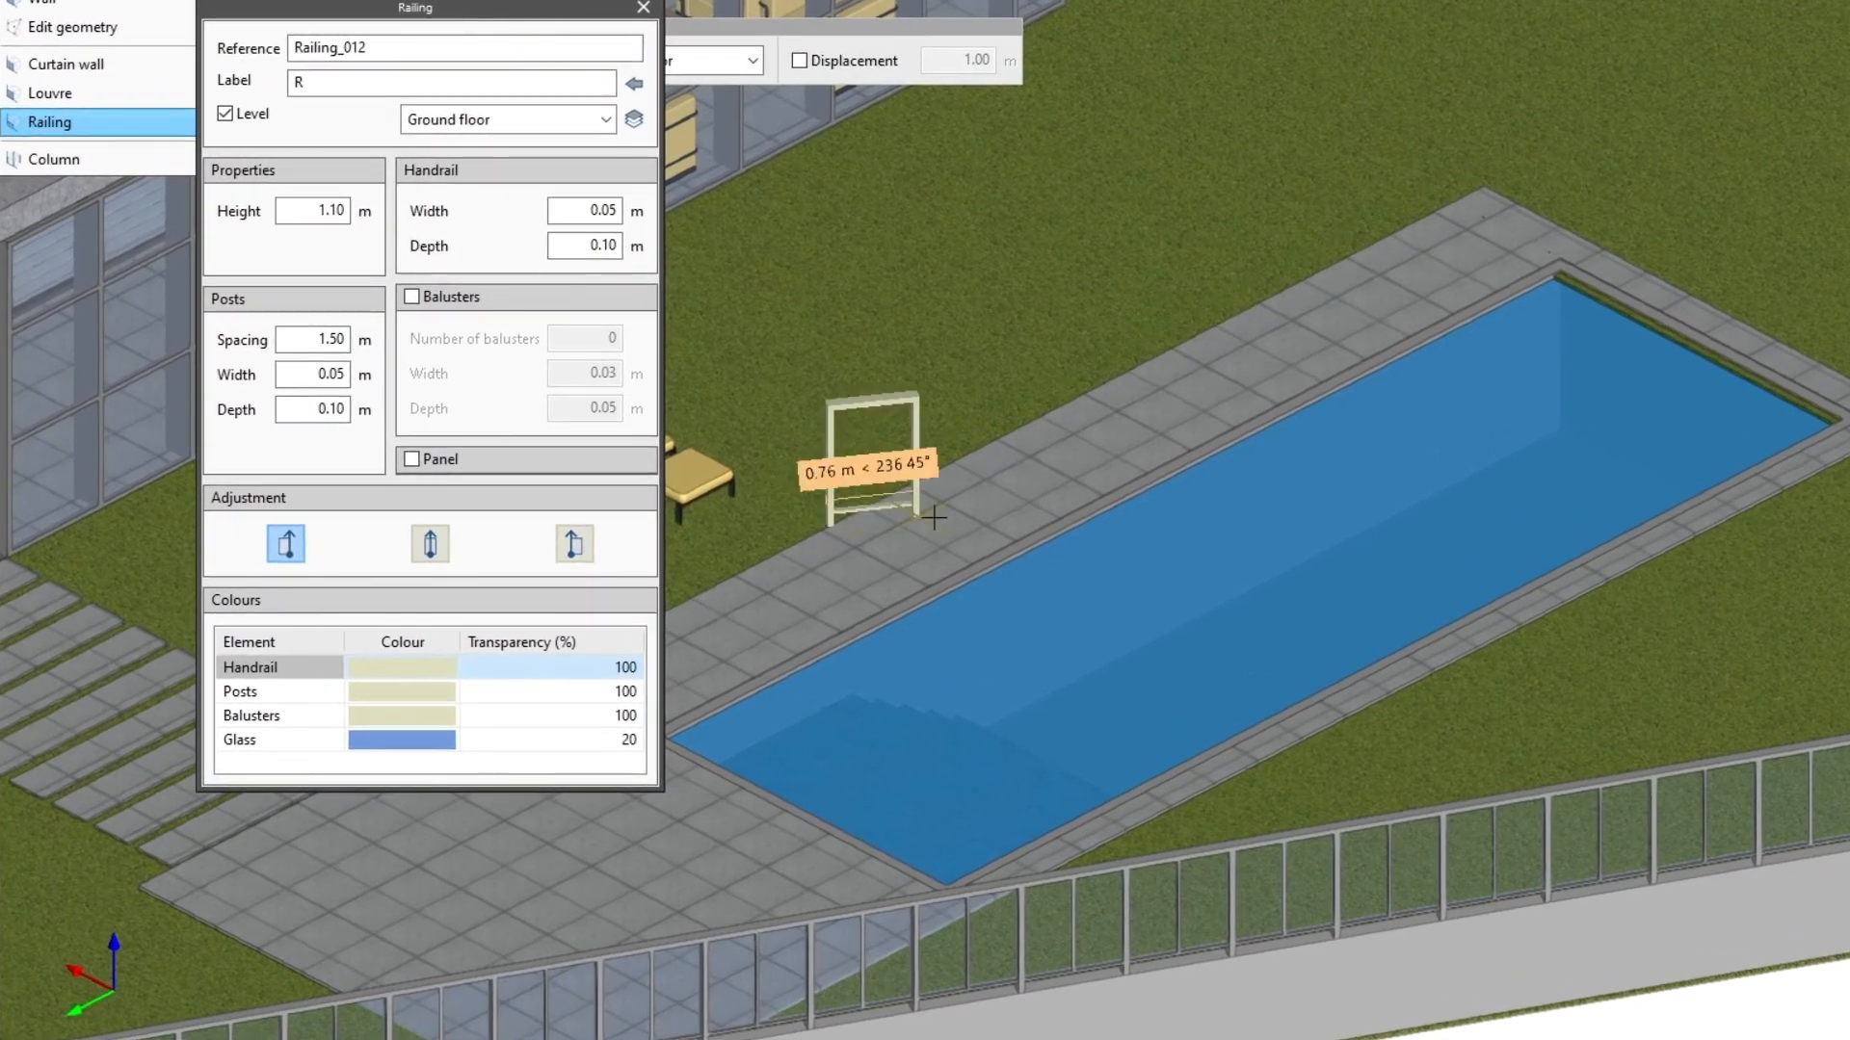
pyautogui.click(1502, 203)
pyautogui.moveTo(1511, 227); pyautogui.dragTo(1359, 287, button='middle')
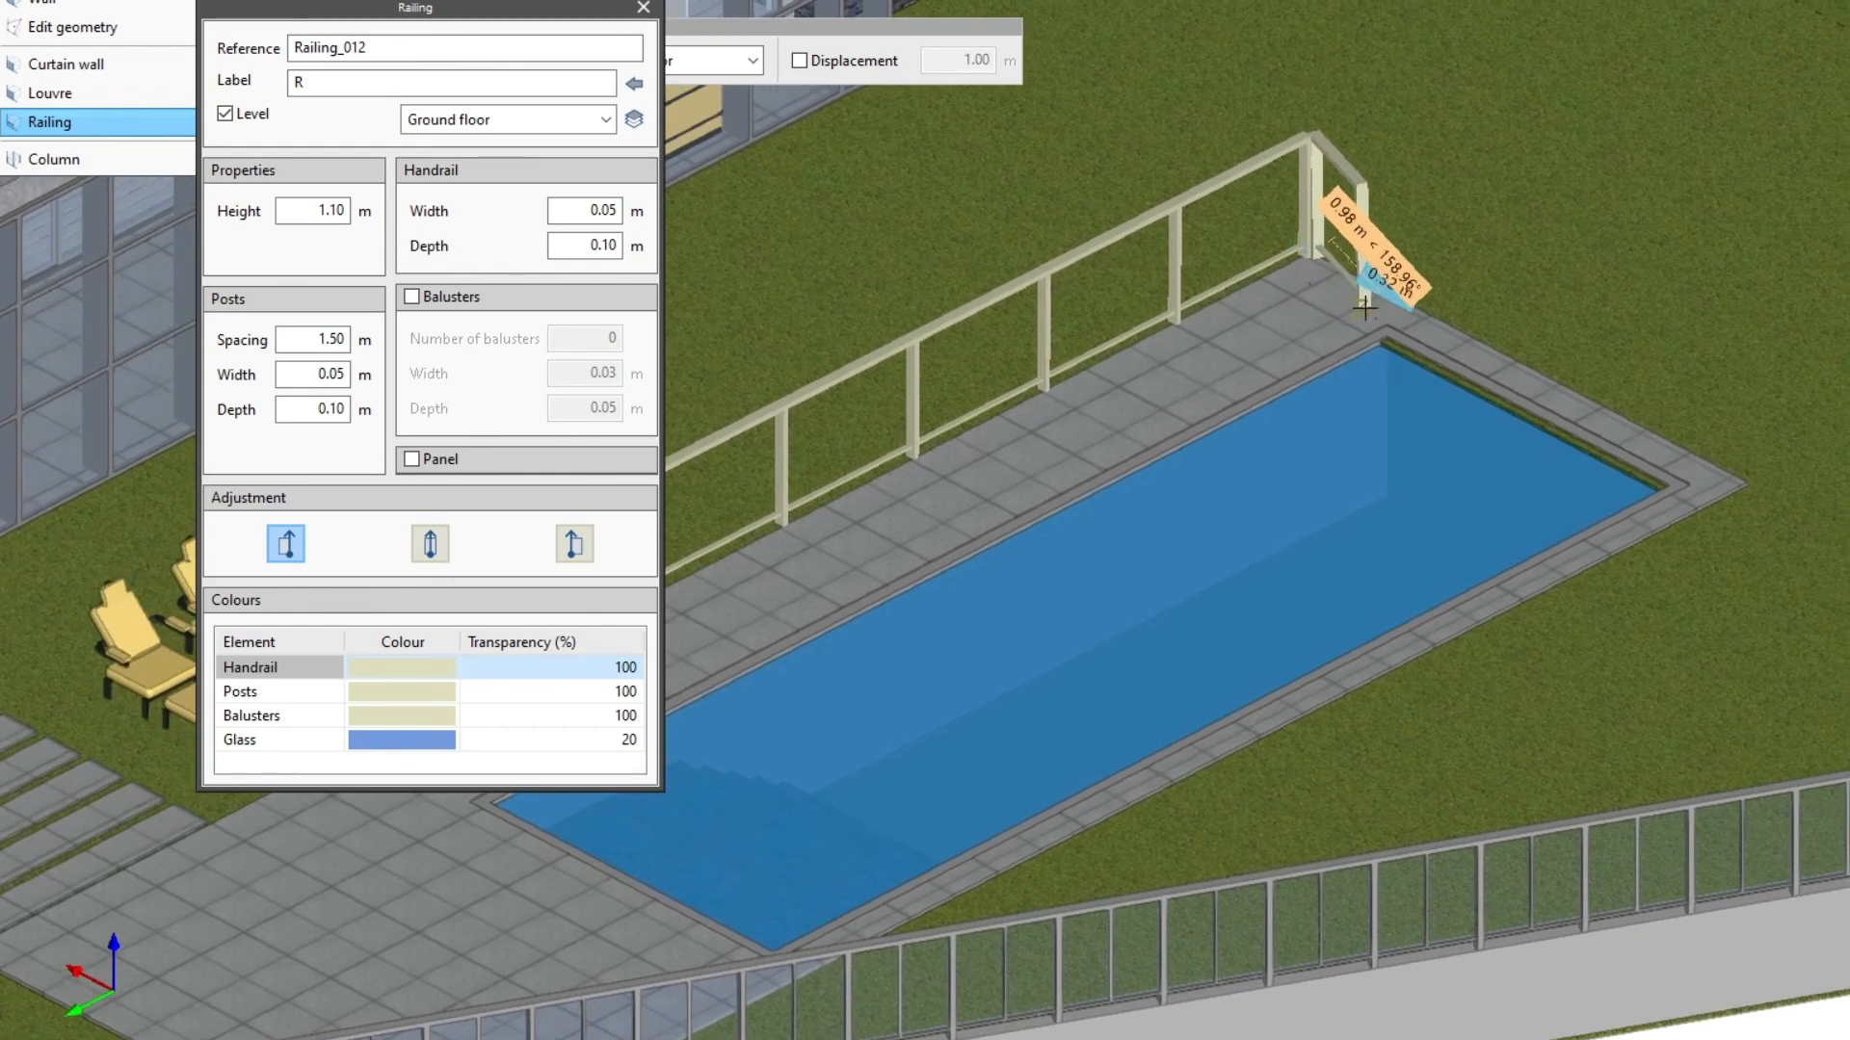
pyautogui.click(1742, 479)
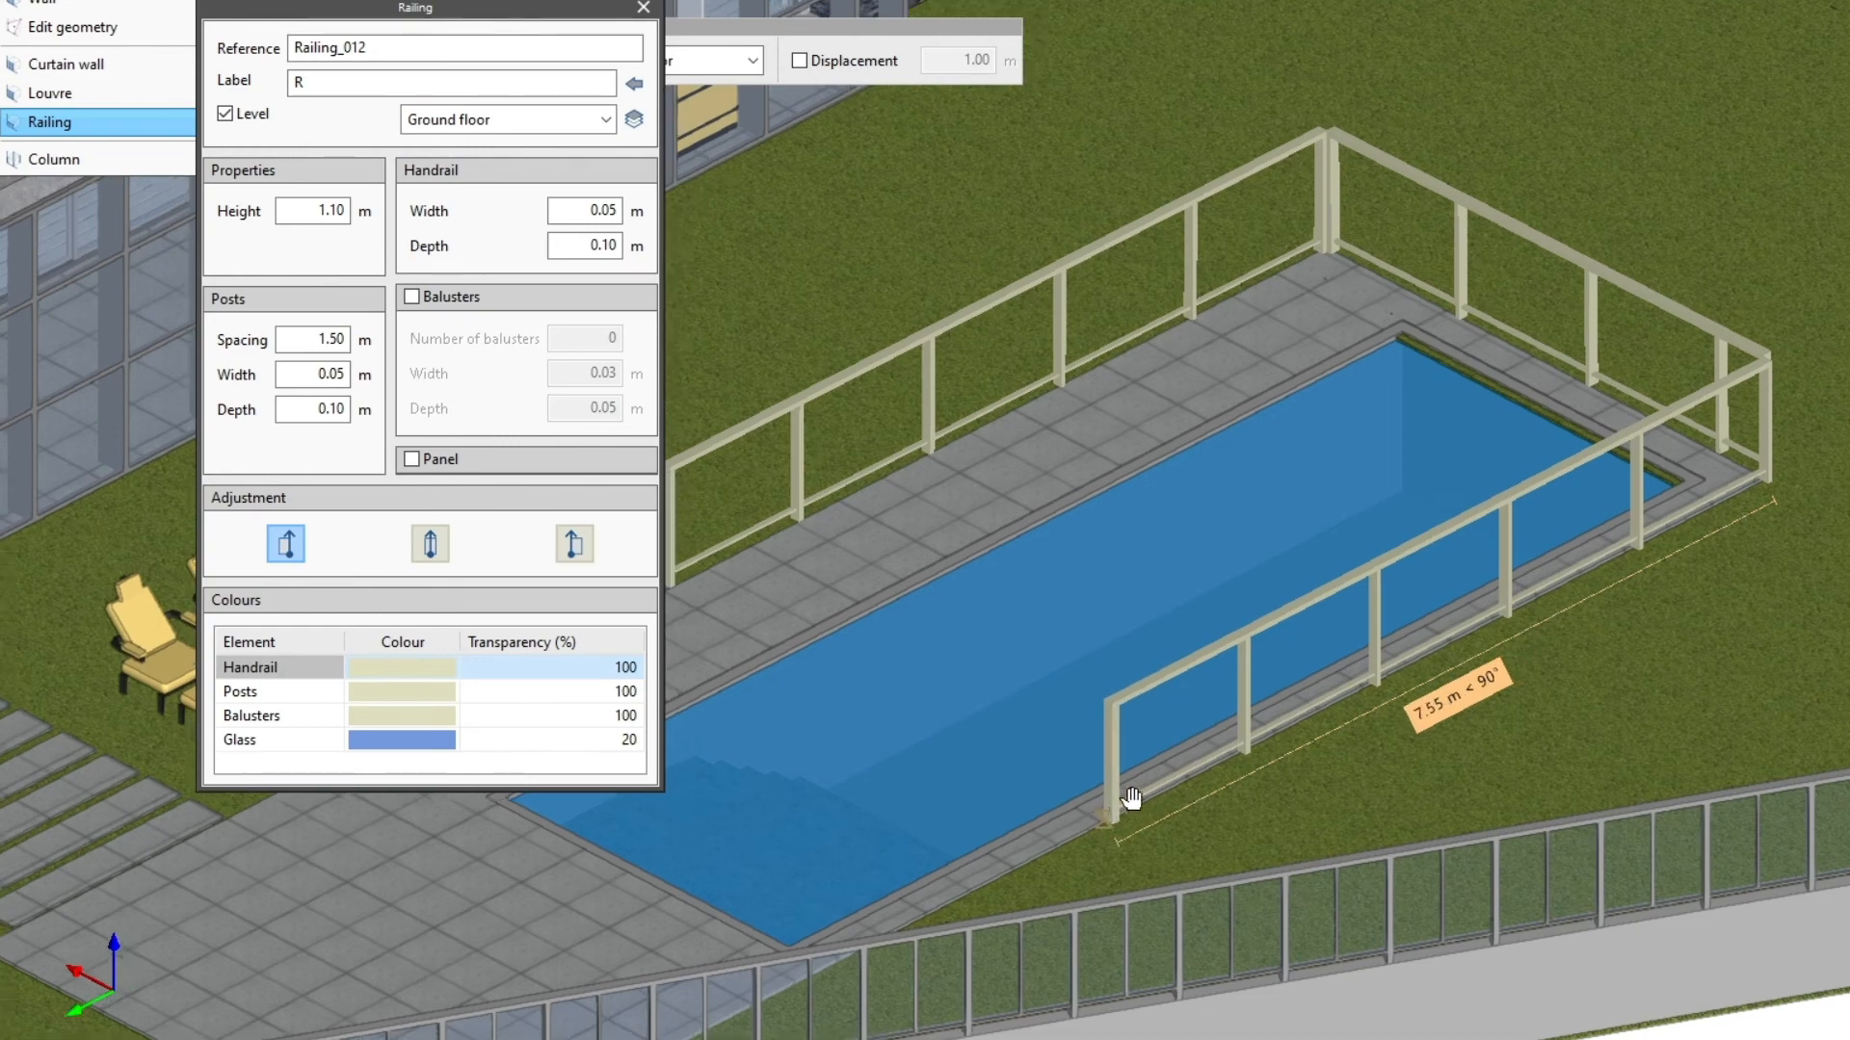
# - Extend the railing 8.44 m along the pool's long fence-side edge and finish it there
pyautogui.moveTo(1123, 797); pyautogui.dragTo(1313, 631, button='middle')
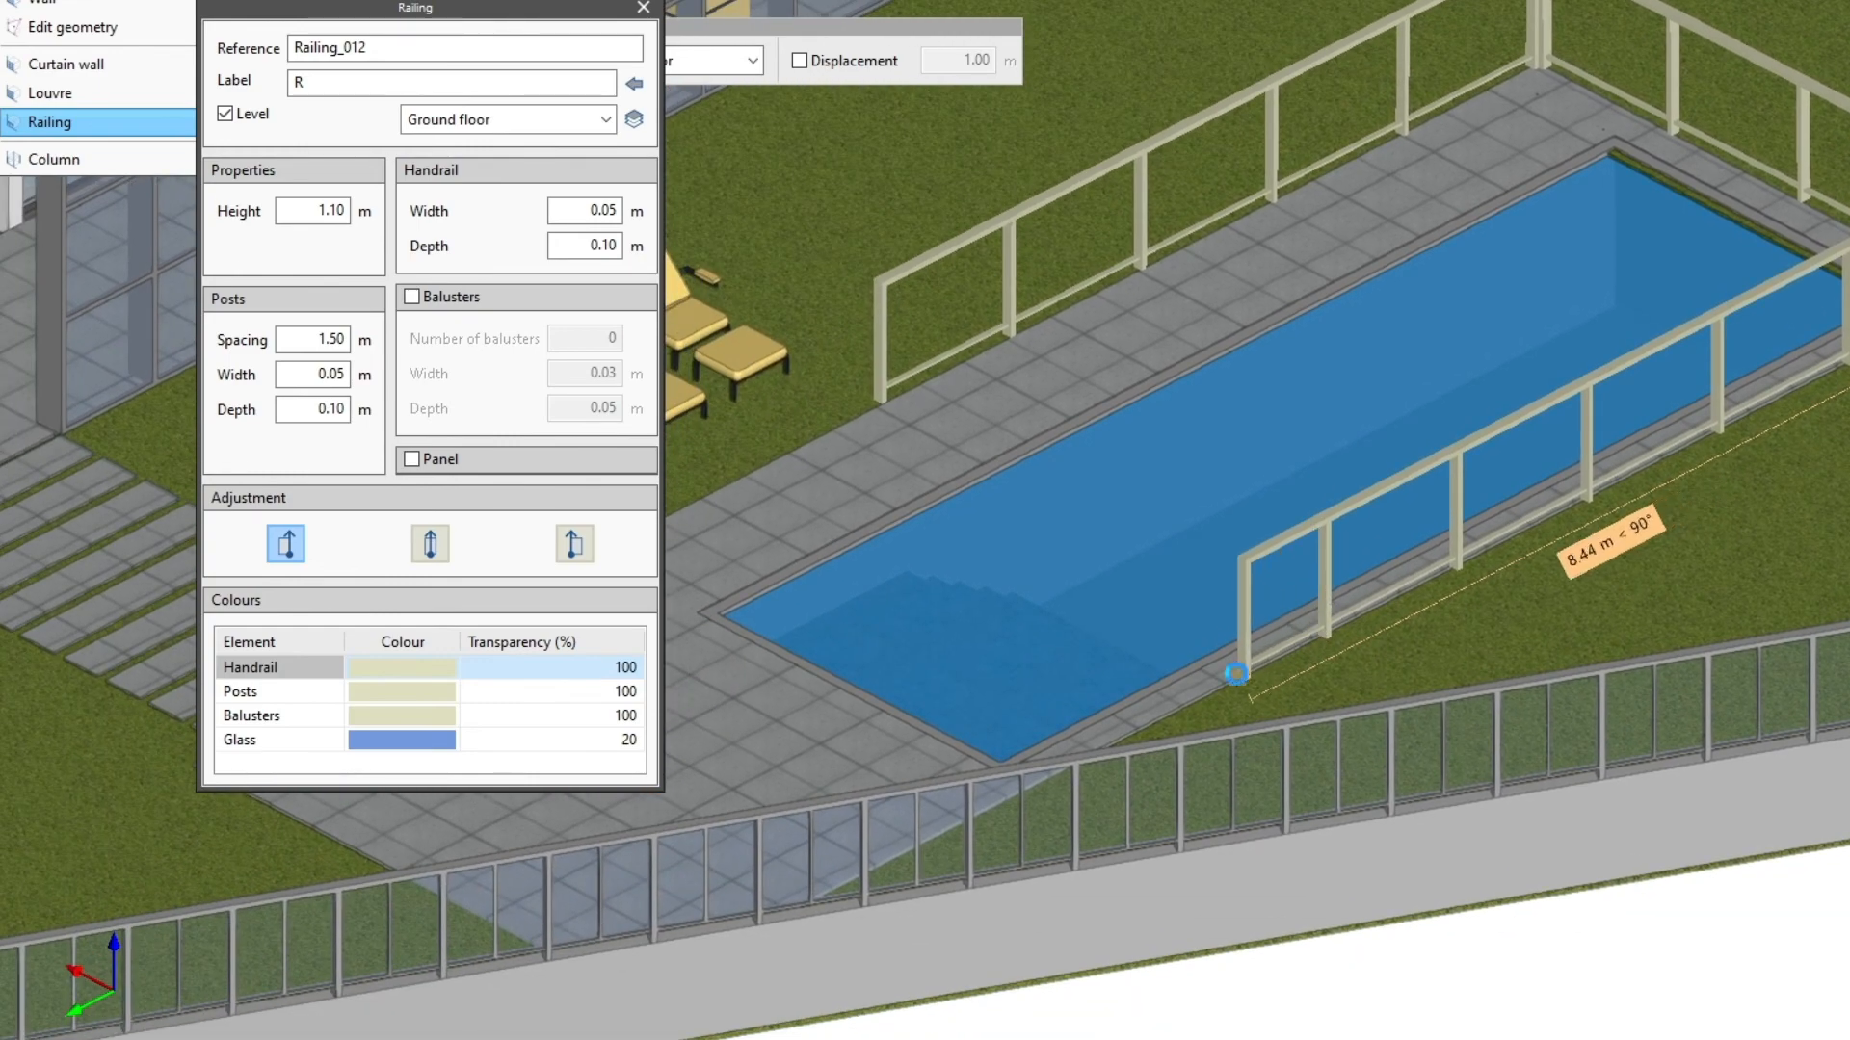
pyautogui.press('Tab')
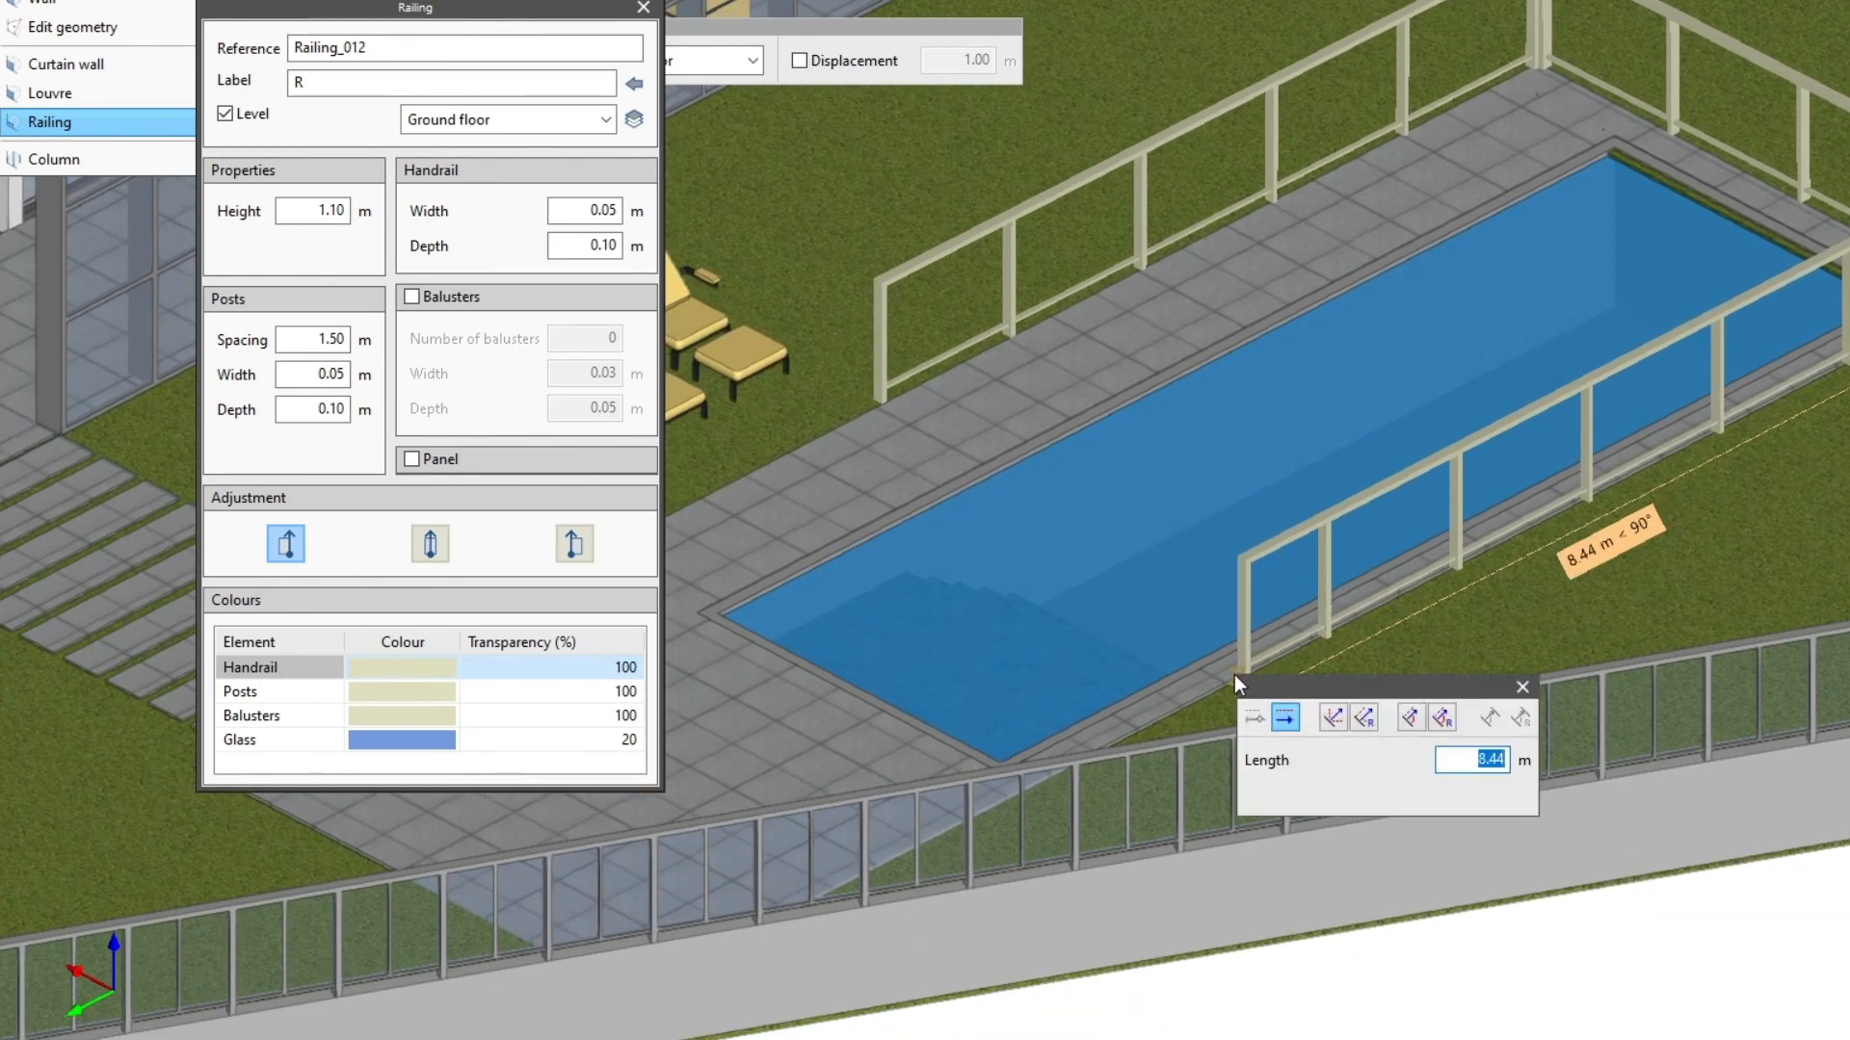
pyautogui.press('Return')
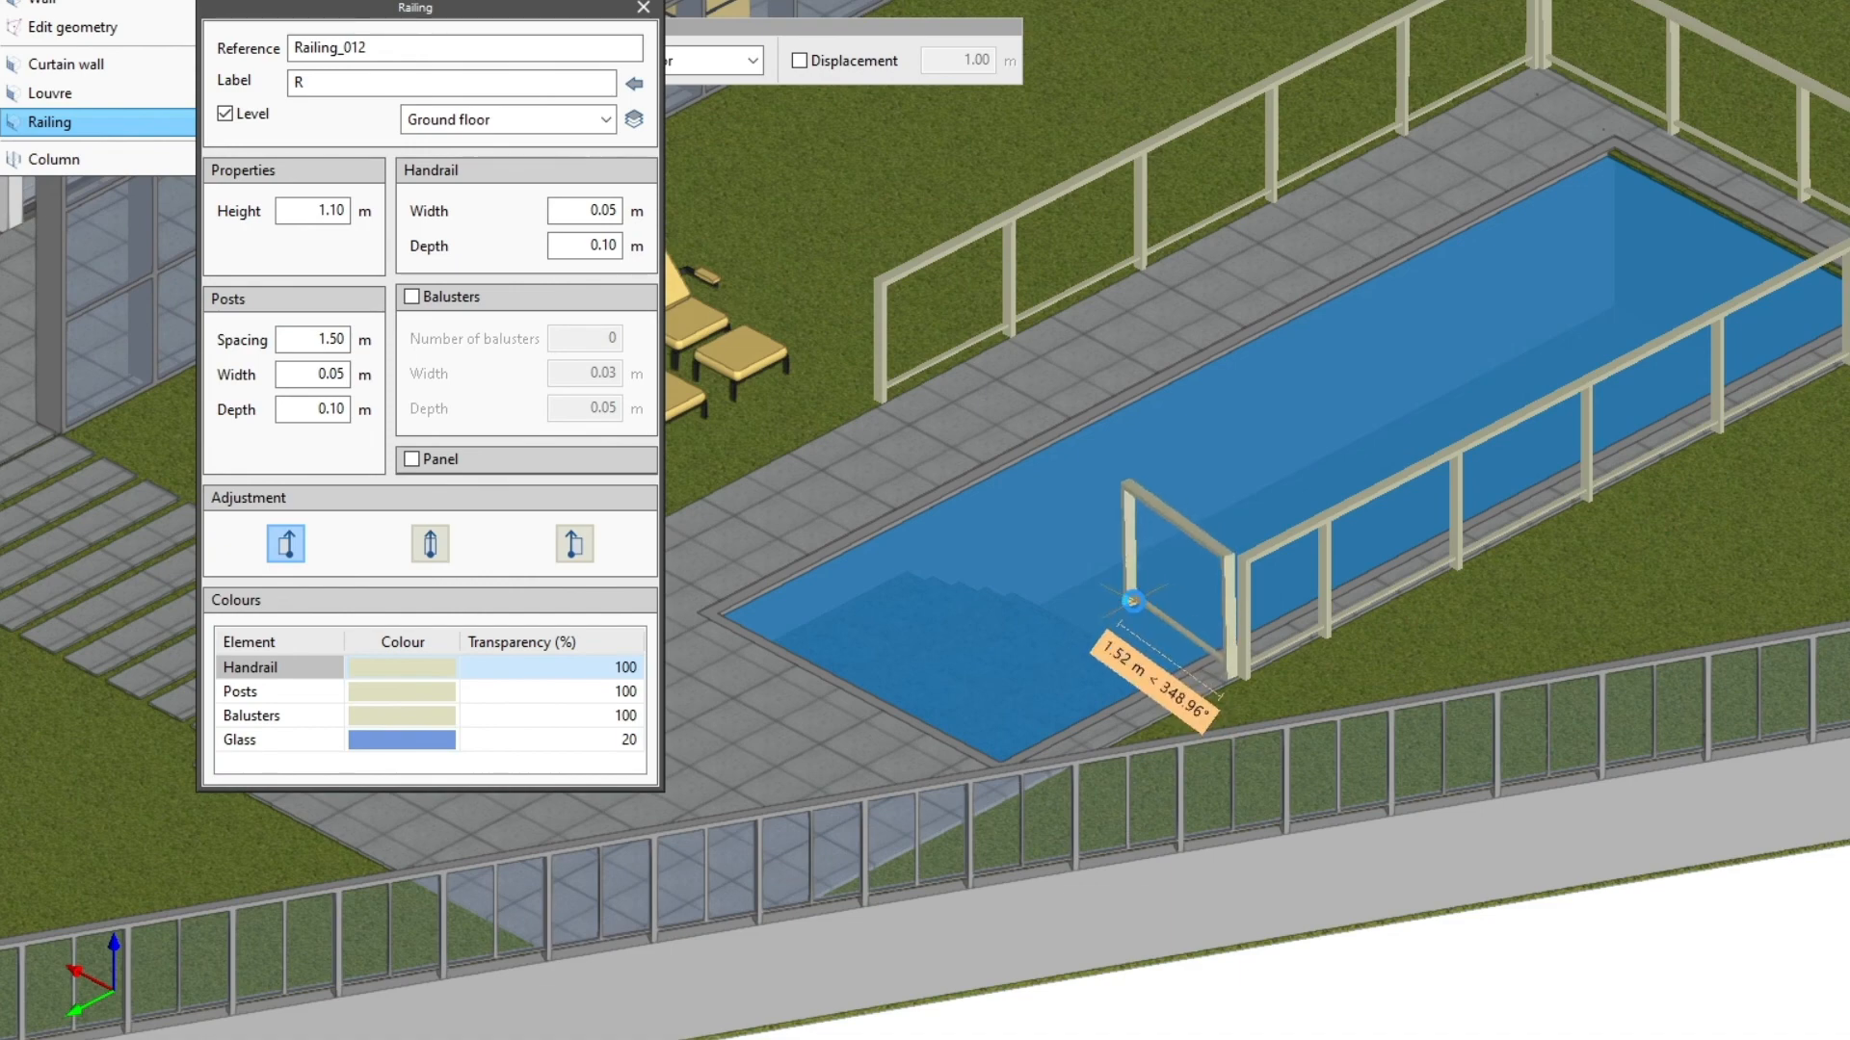
pyautogui.rightClick(1133, 601)
pyautogui.moveTo(1254, 449); pyautogui.dragTo(1127, 570, button='middle')
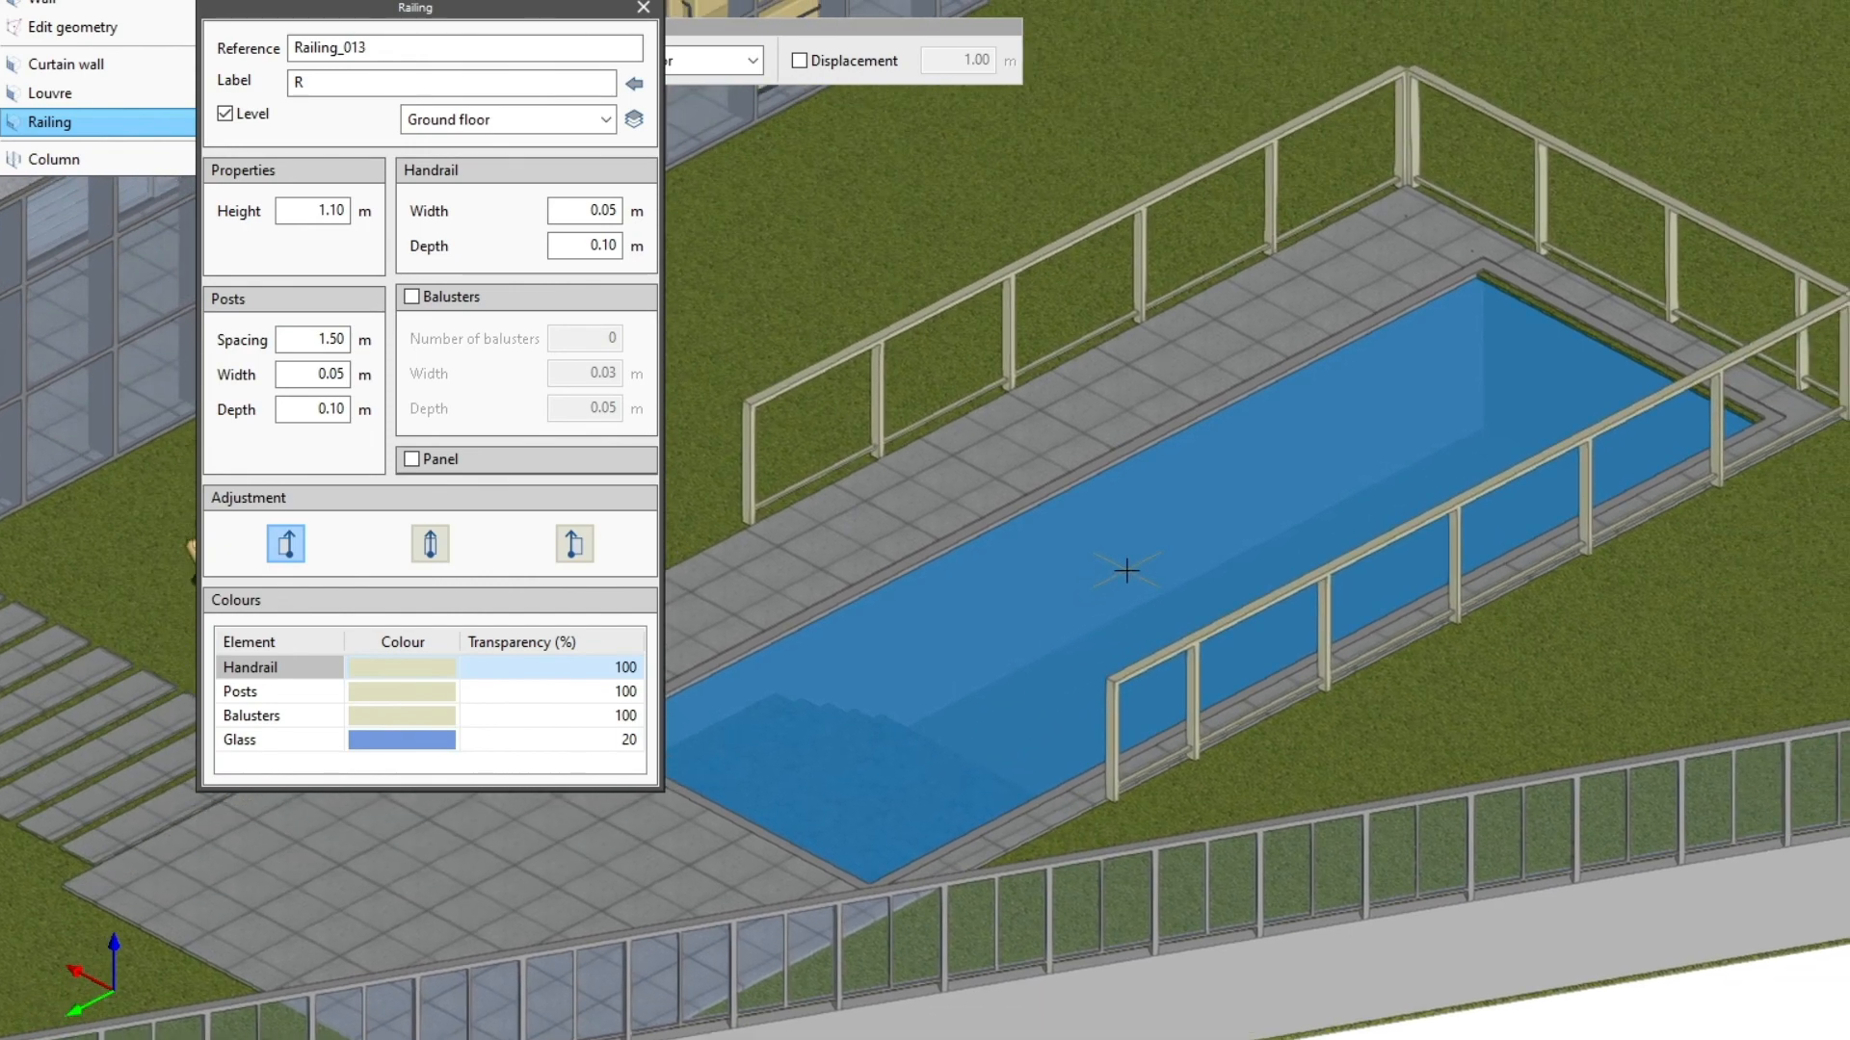